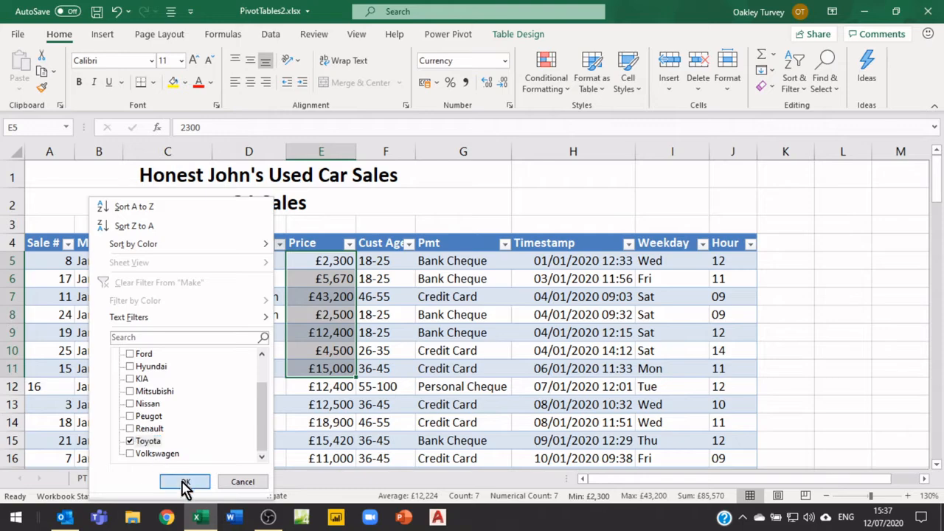
# Step: Filter the sales table's Make column to show only Toyota
pyautogui.click(185, 482)
pyautogui.scroll(-2, 308, 372)
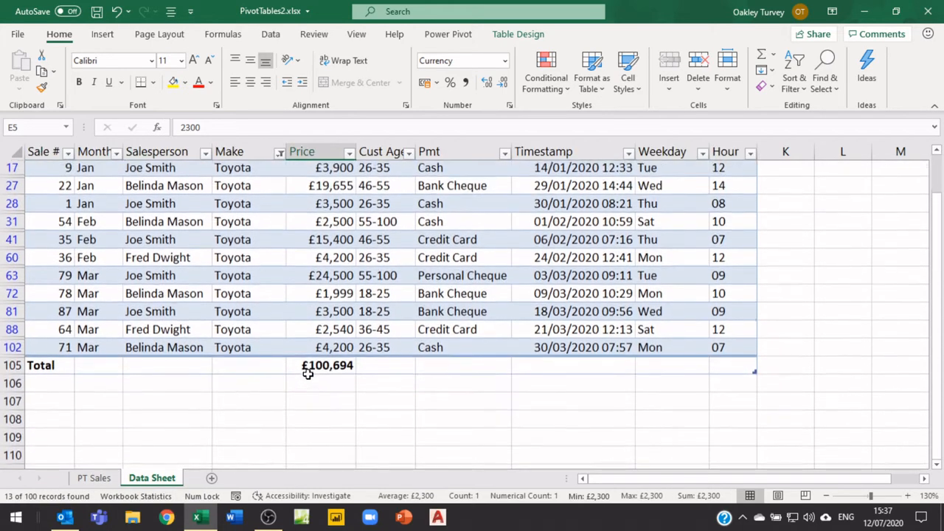
# Step: Examine the Price total's SUBTOTAL formula, its summary function choices and the filtered Toyota prices above it
pyautogui.click(323, 367)
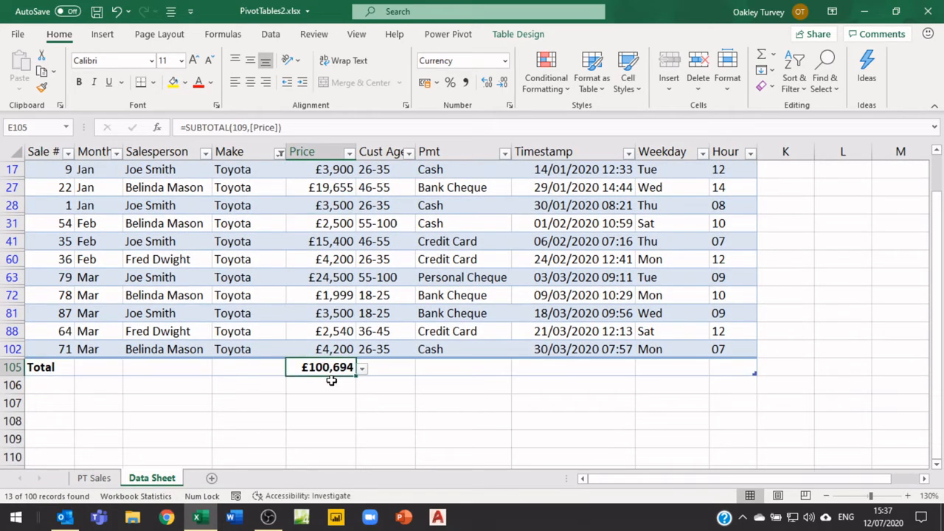
pyautogui.doubleClick(318, 367)
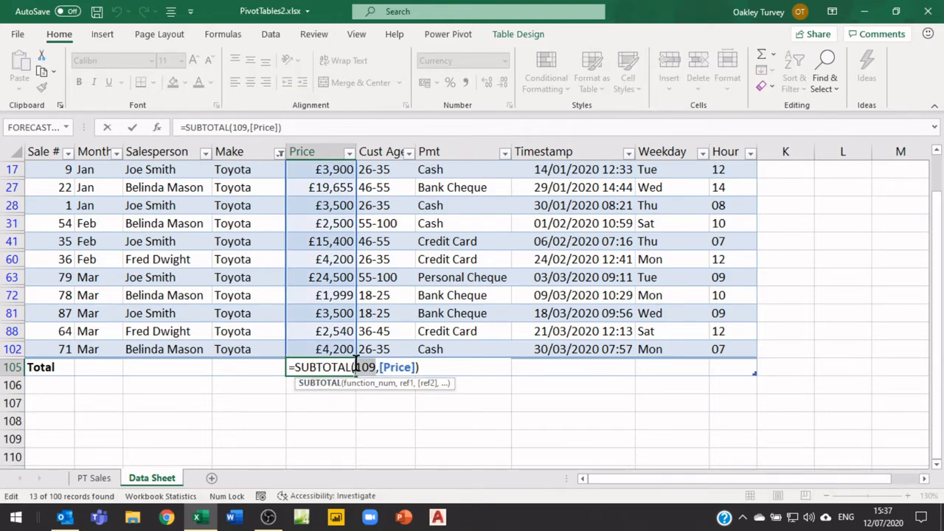
pyautogui.doubleClick(356, 367)
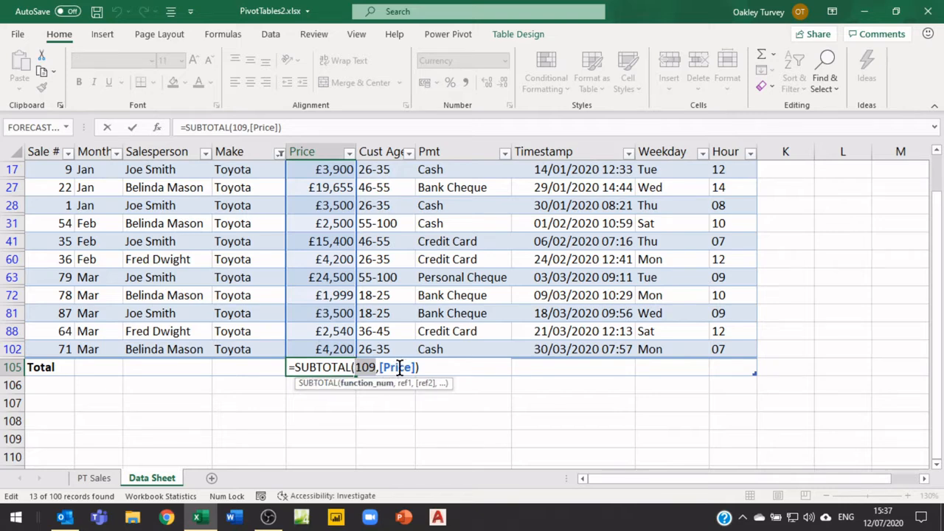
pyautogui.press('Escape')
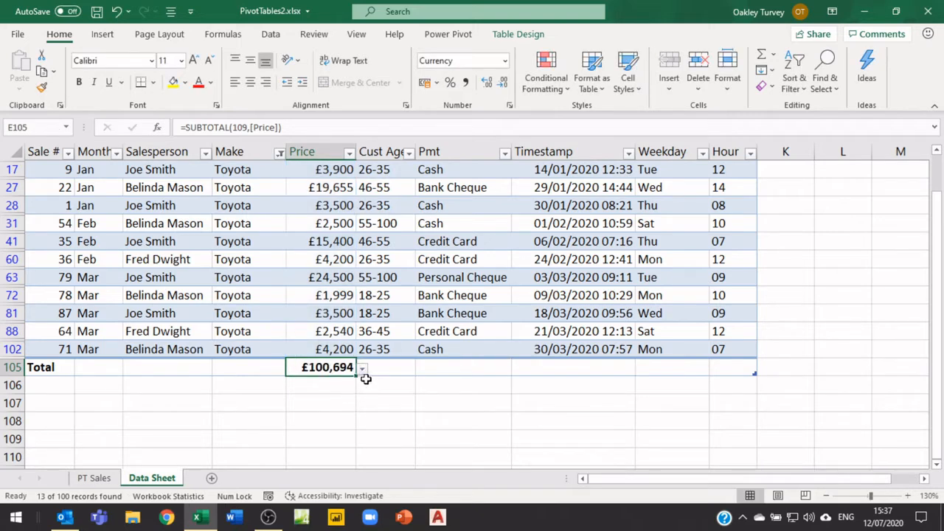
pyautogui.click(362, 371)
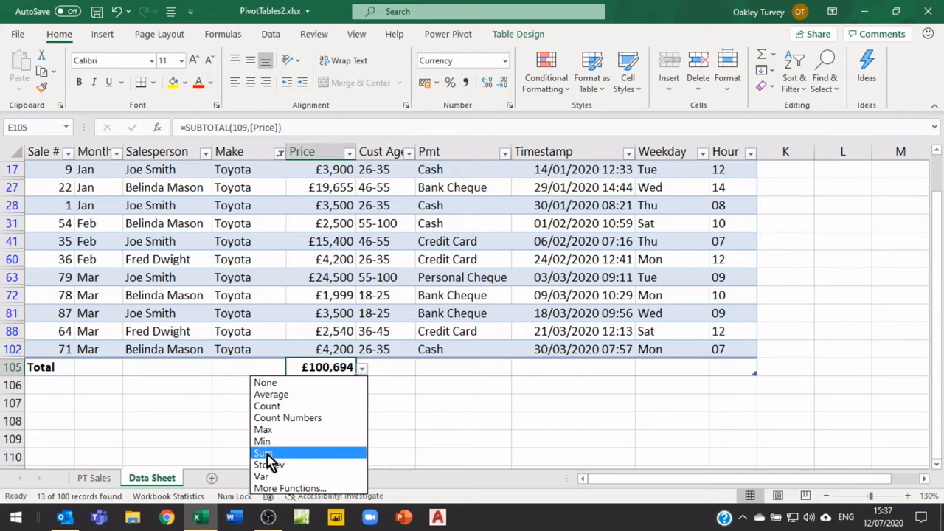
pyautogui.click(335, 363)
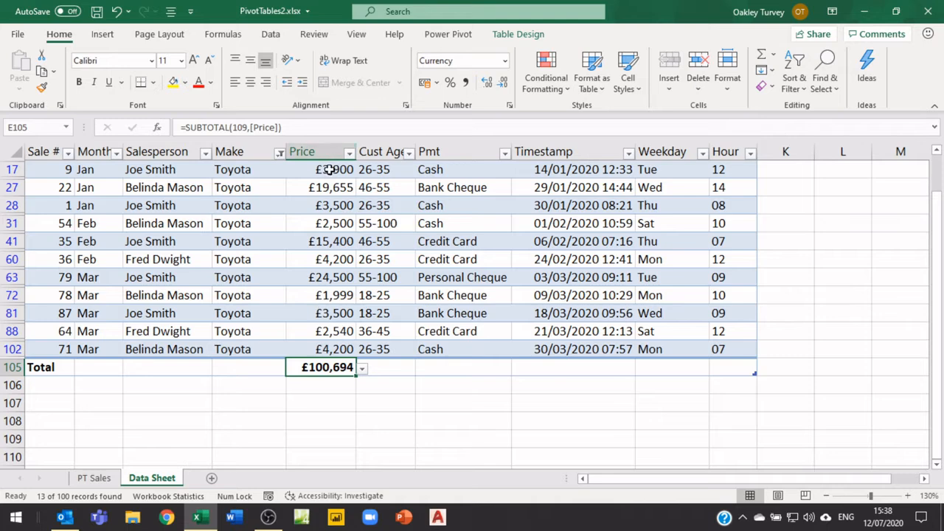
pyautogui.moveTo(330, 169); pyautogui.dragTo(343, 352)
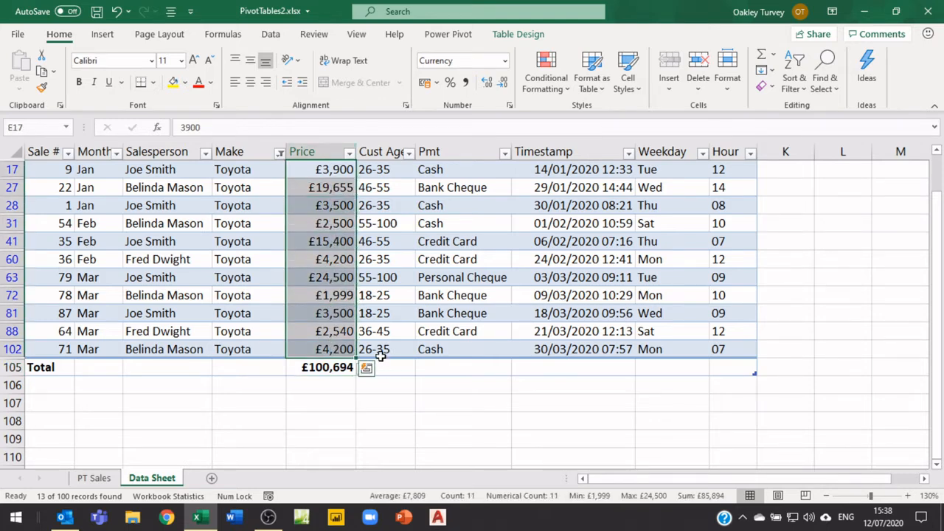
pyautogui.click(446, 366)
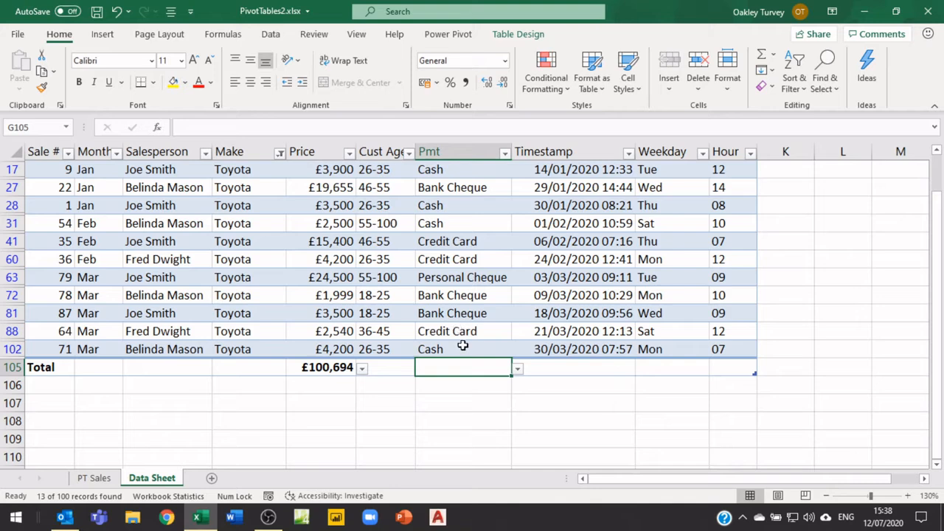
# Step: Format the visible Sale # values in the filtered table as Text
pyautogui.moveTo(58, 171); pyautogui.dragTo(43, 343)
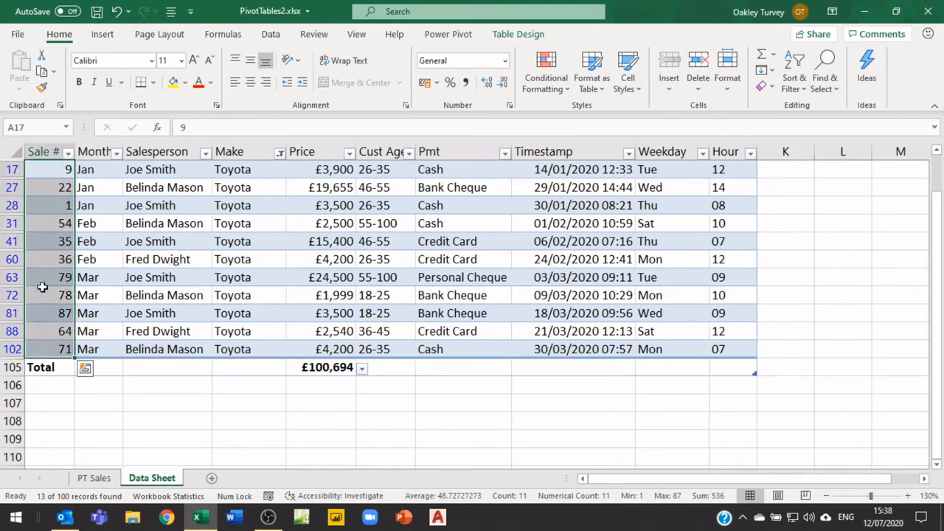
pyautogui.scroll(2, 41, 274)
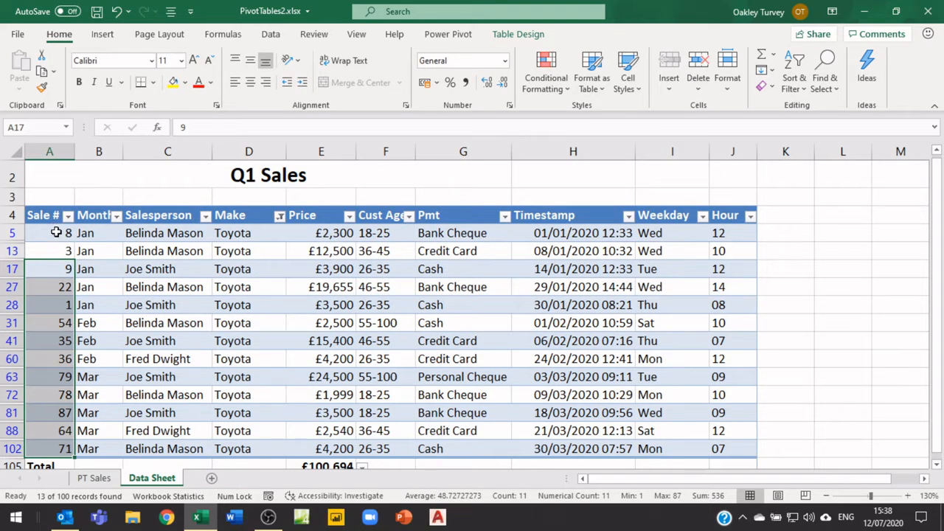
pyautogui.moveTo(56, 230); pyautogui.dragTo(63, 305)
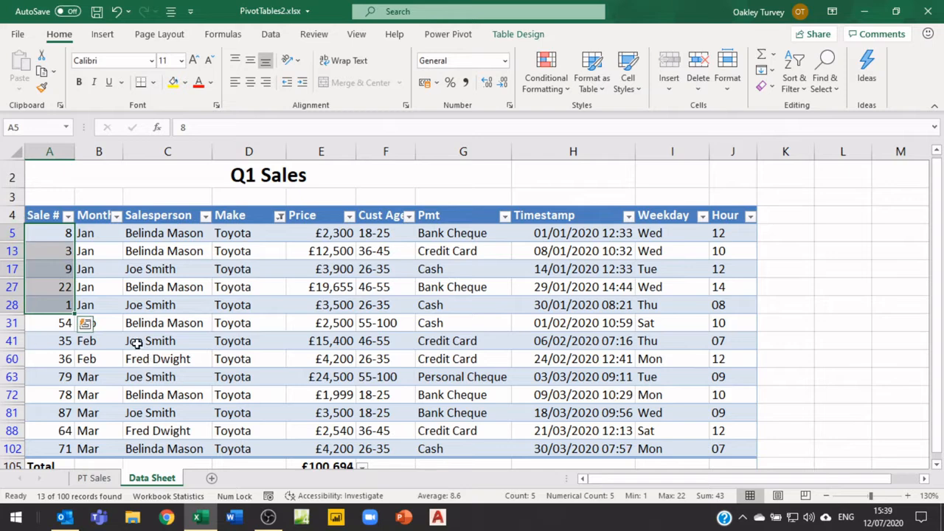
pyautogui.click(48, 207)
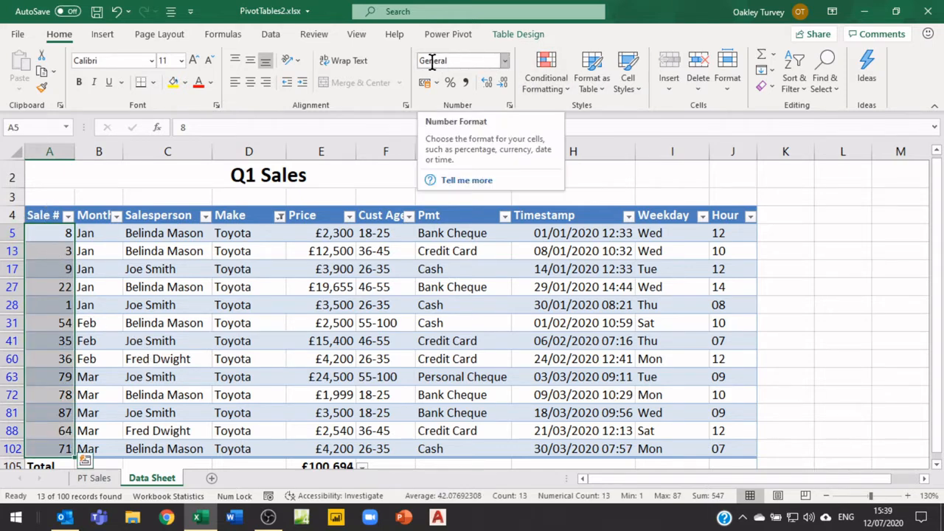
pyautogui.click(505, 63)
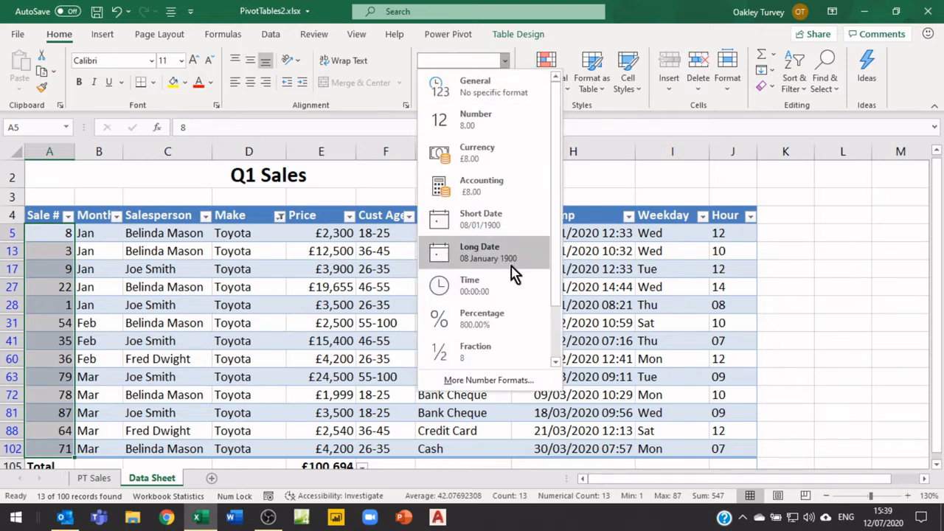
pyautogui.scroll(-2, 509, 288)
pyautogui.click(475, 354)
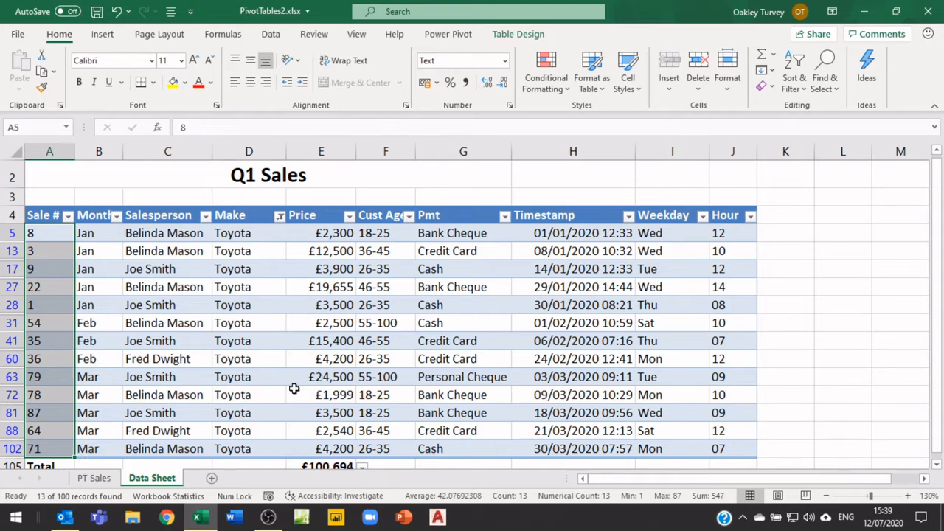
# Step: Check the Toyota prices, try Average and Count as the Price total's function, and return it to Sum
pyautogui.moveTo(327, 232); pyautogui.dragTo(338, 442)
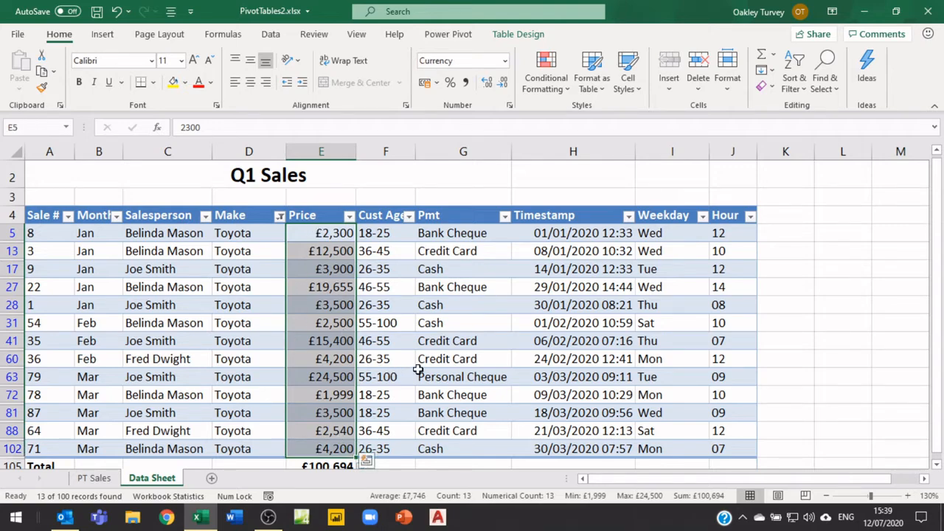
pyautogui.scroll(-1, 421, 371)
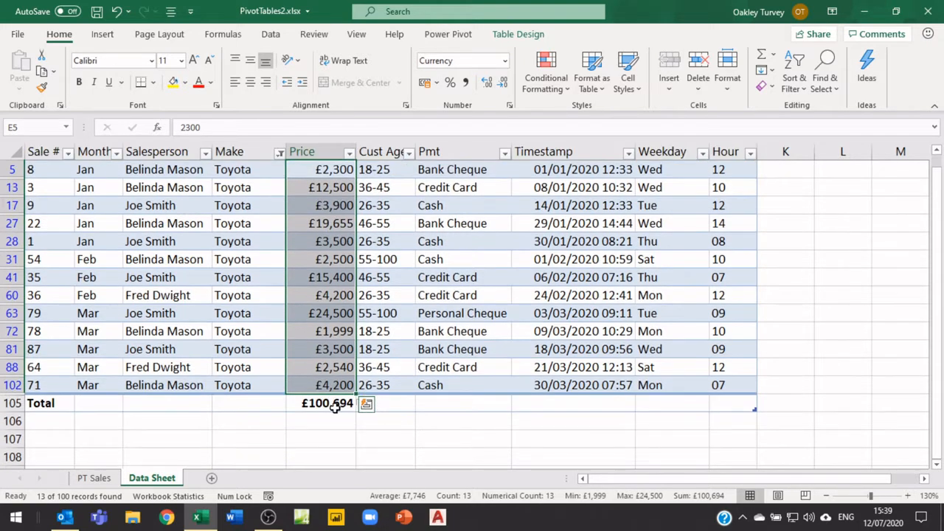
pyautogui.click(336, 408)
pyautogui.click(362, 405)
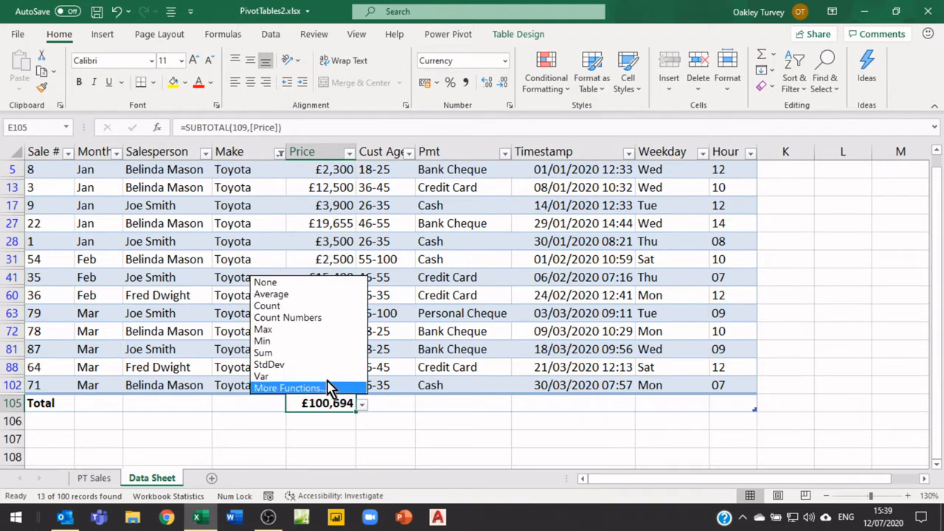
pyautogui.click(265, 294)
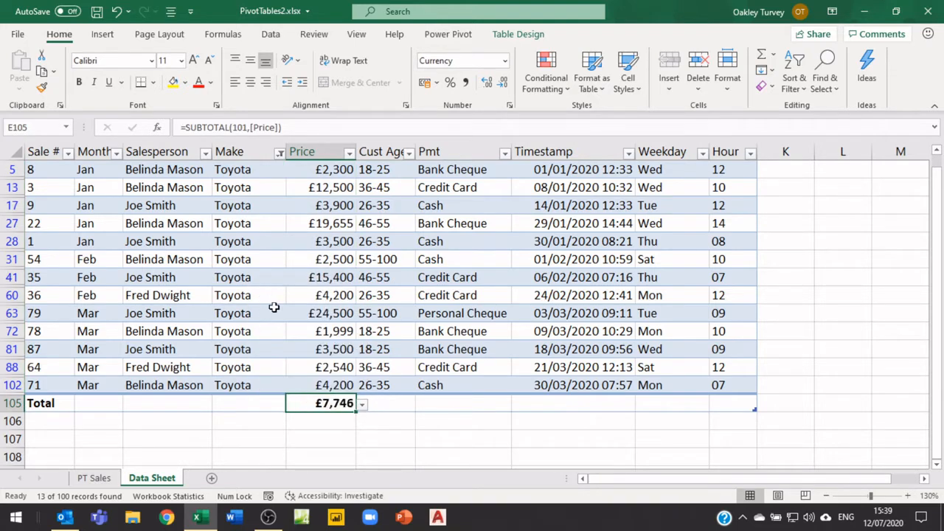
pyautogui.click(362, 405)
pyautogui.click(282, 307)
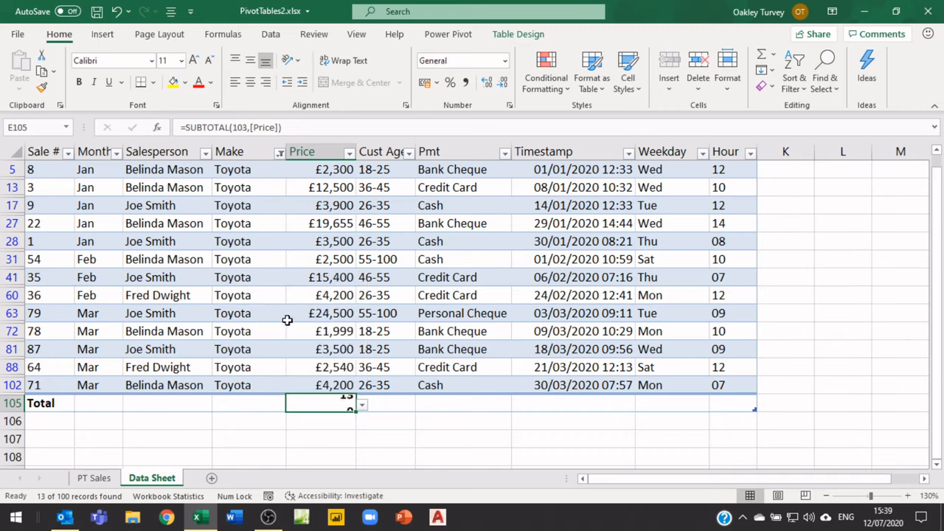
pyautogui.click(362, 406)
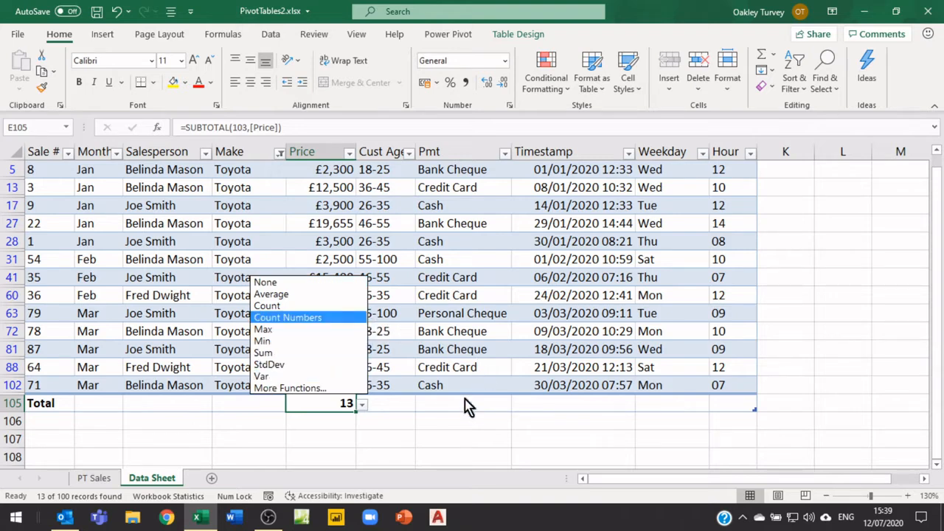
pyautogui.click(263, 354)
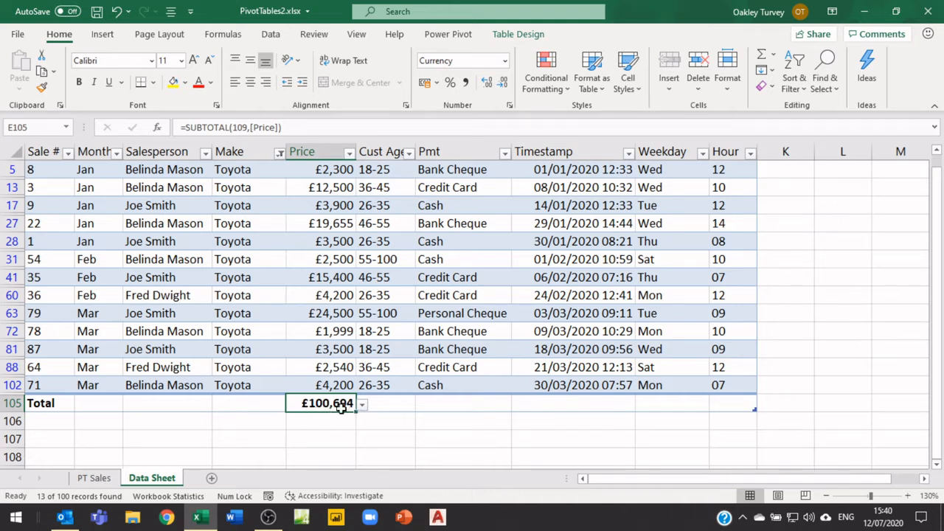
# Step: Filter the sales table's Month column to show only Jan
pyautogui.click(117, 154)
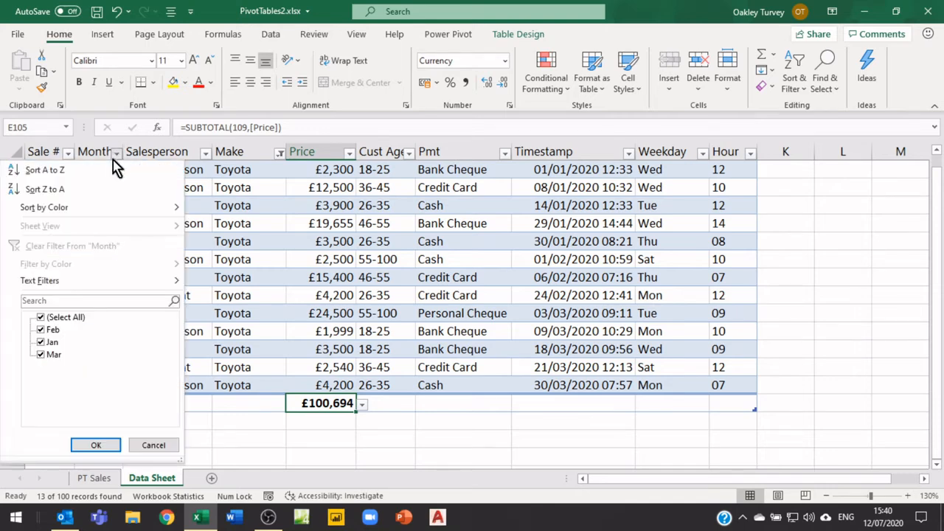
pyautogui.click(43, 318)
pyautogui.click(41, 342)
pyautogui.click(98, 445)
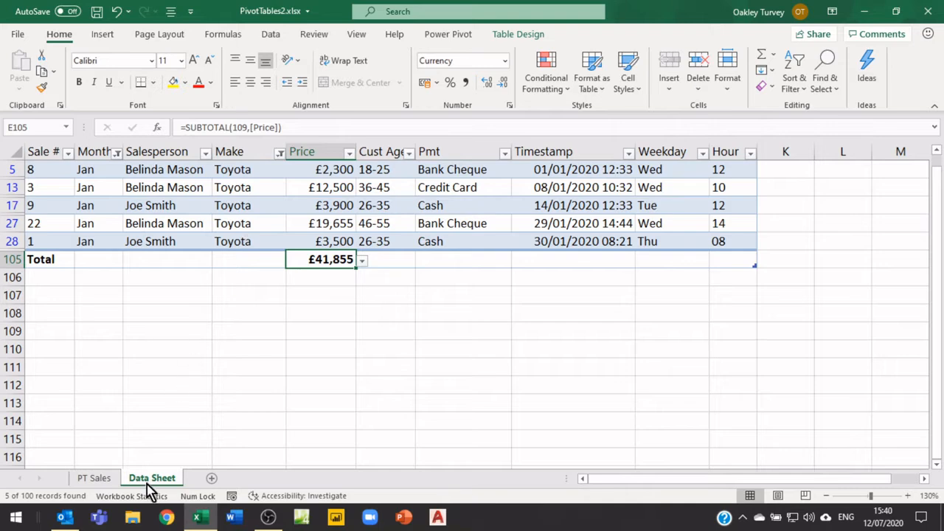
# Step: On the PT Sales sheet, examine how the pivot table reports the Toyota sum of price for Jan
pyautogui.click(94, 478)
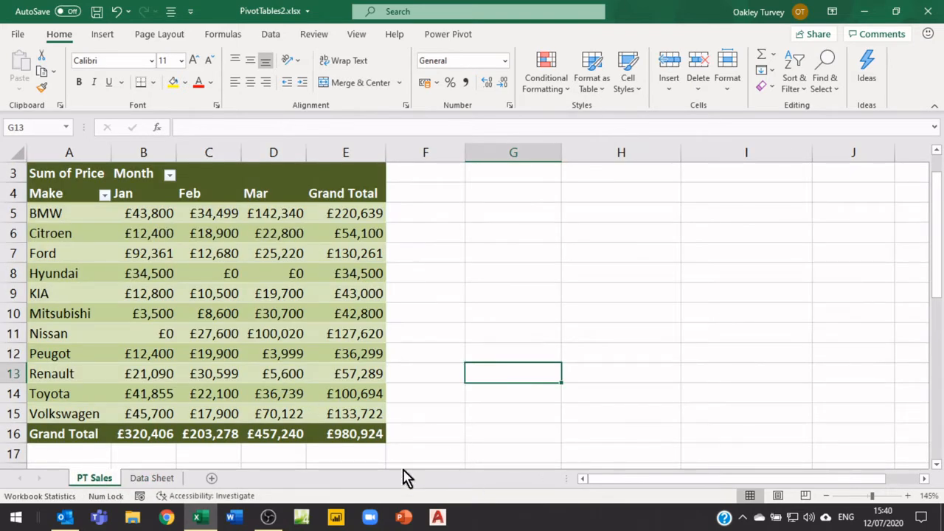
pyautogui.click(120, 193)
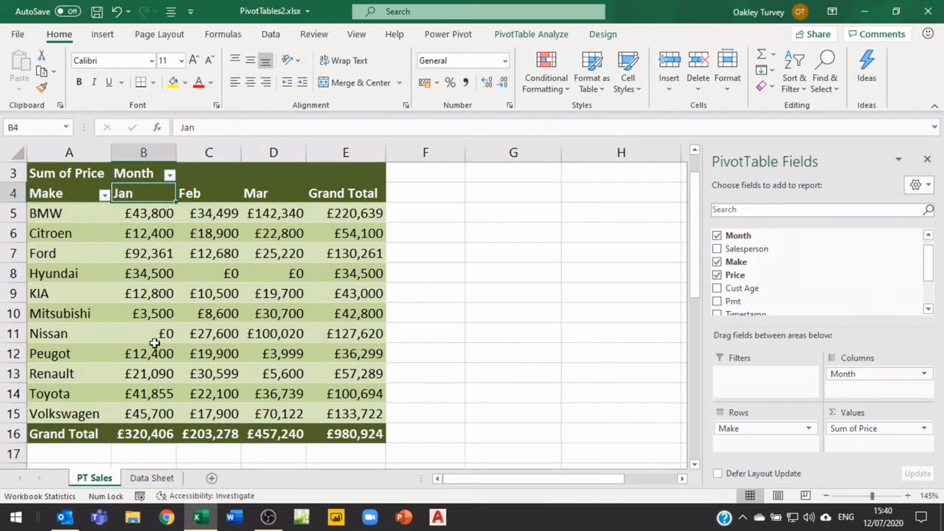
pyautogui.click(148, 394)
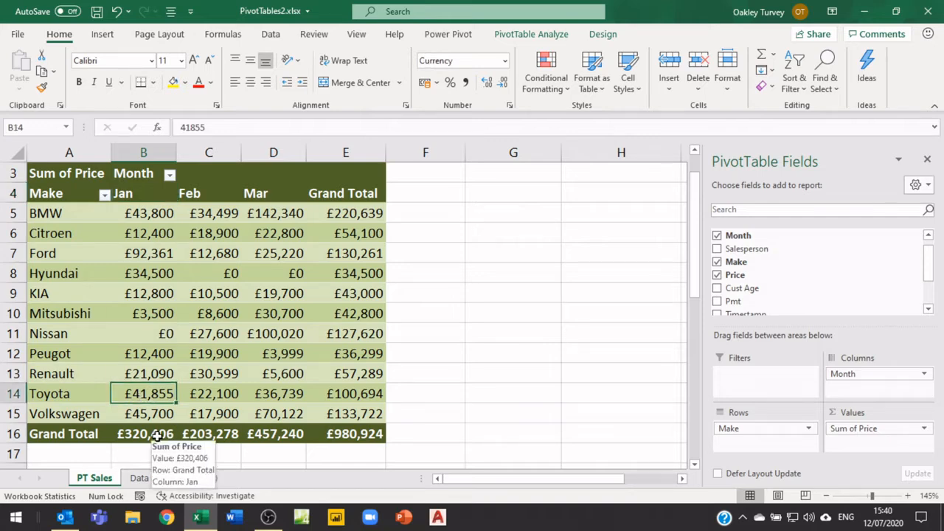
pyautogui.moveTo(160, 391)
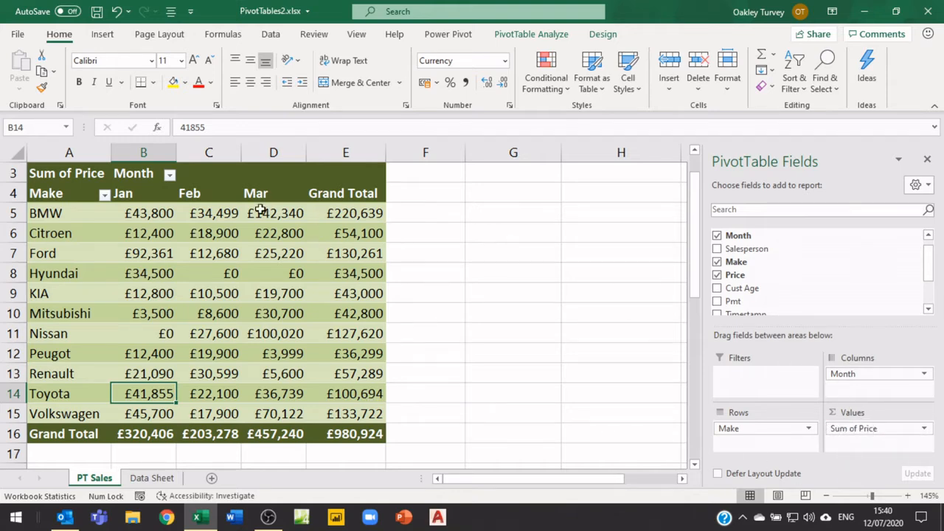
pyautogui.click(47, 171)
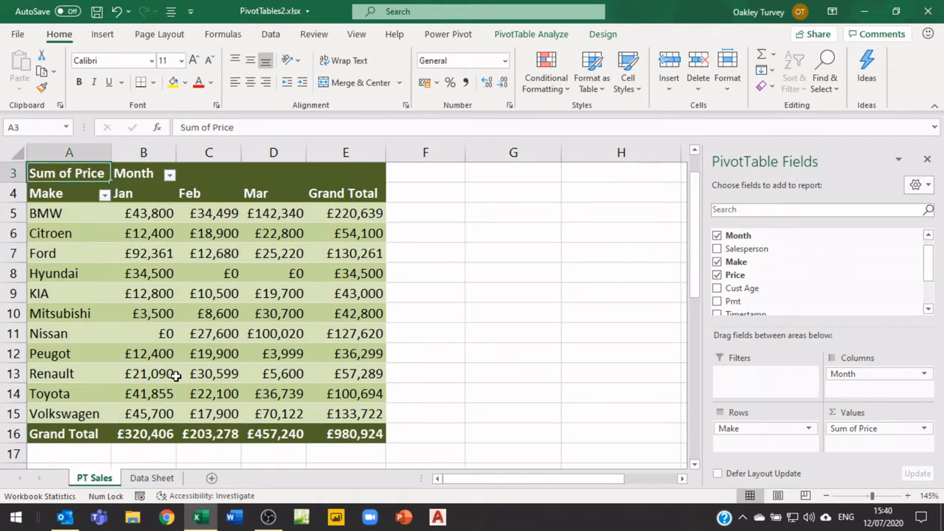
pyautogui.click(158, 396)
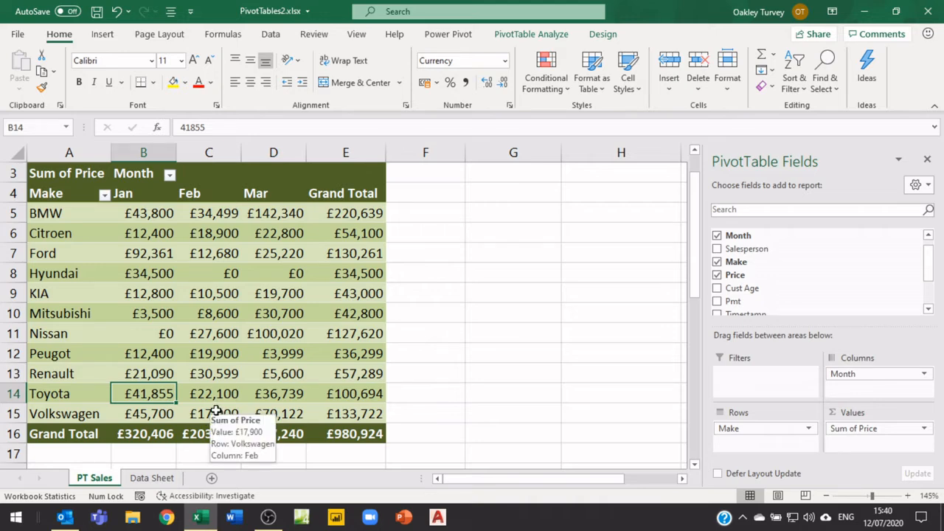
pyautogui.click(50, 396)
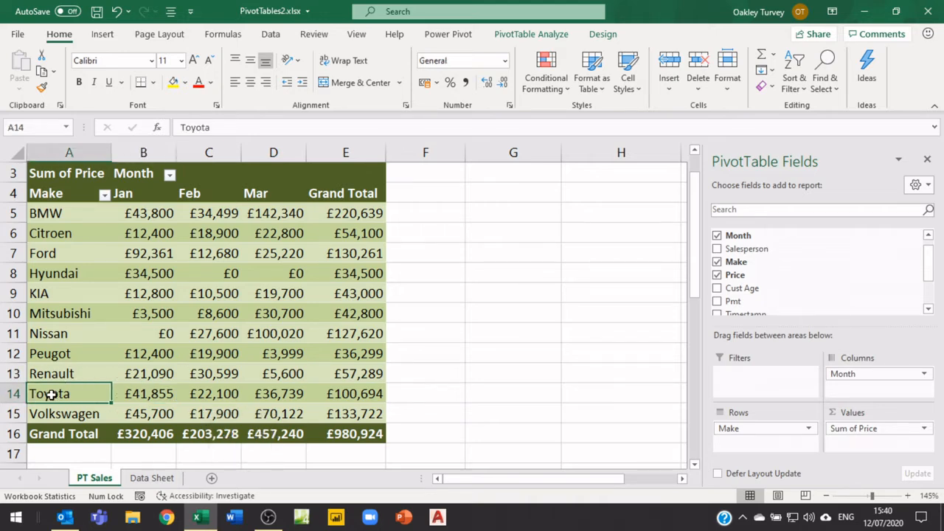
pyautogui.moveTo(148, 394)
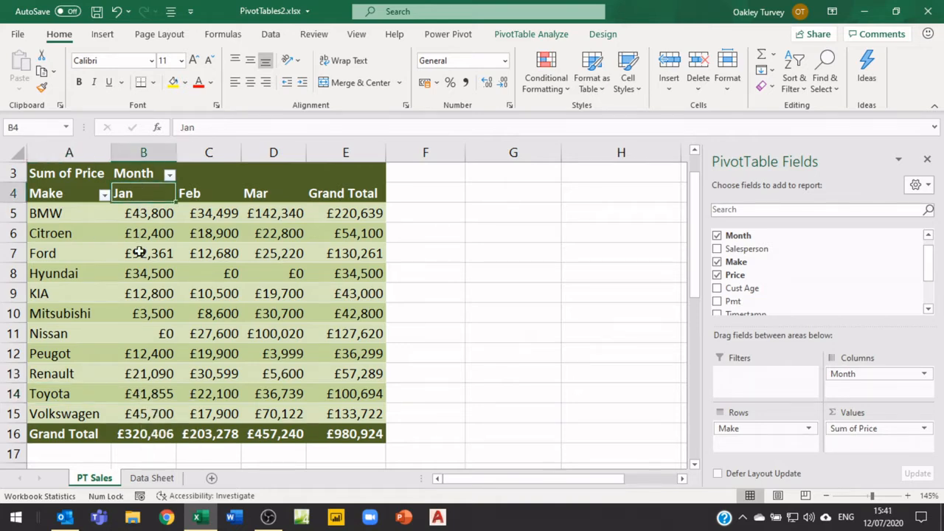
# Step: Summarize the pivot table's Price values by Count, starting from the Toyota value for Jan
pyautogui.click(140, 393)
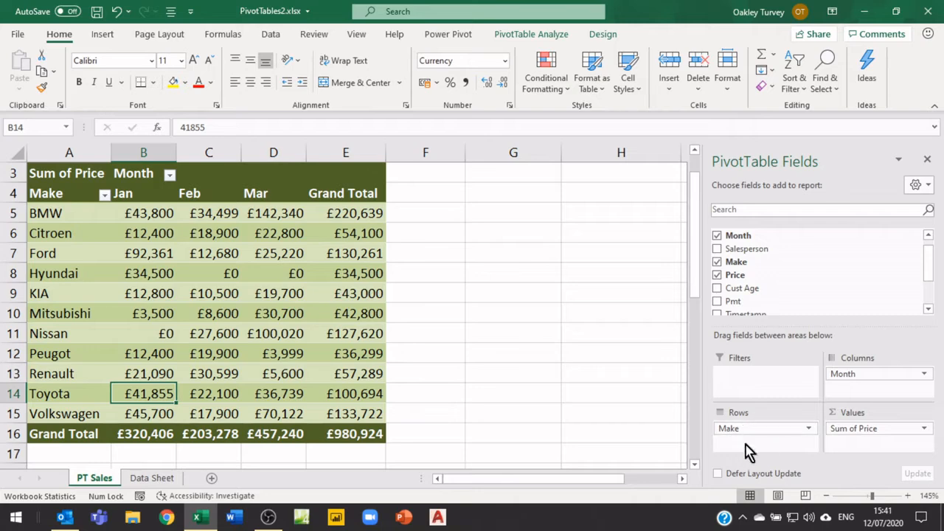
pyautogui.rightClick(149, 397)
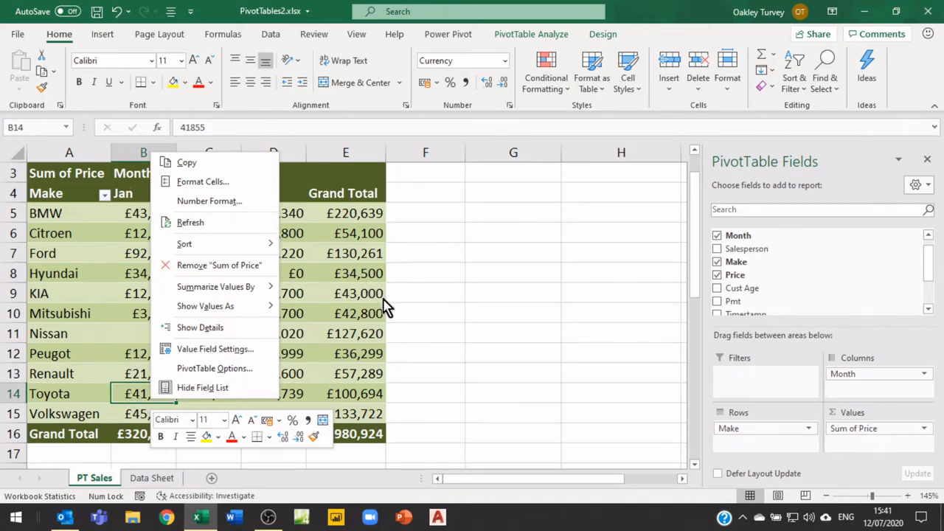
pyautogui.moveTo(224, 291)
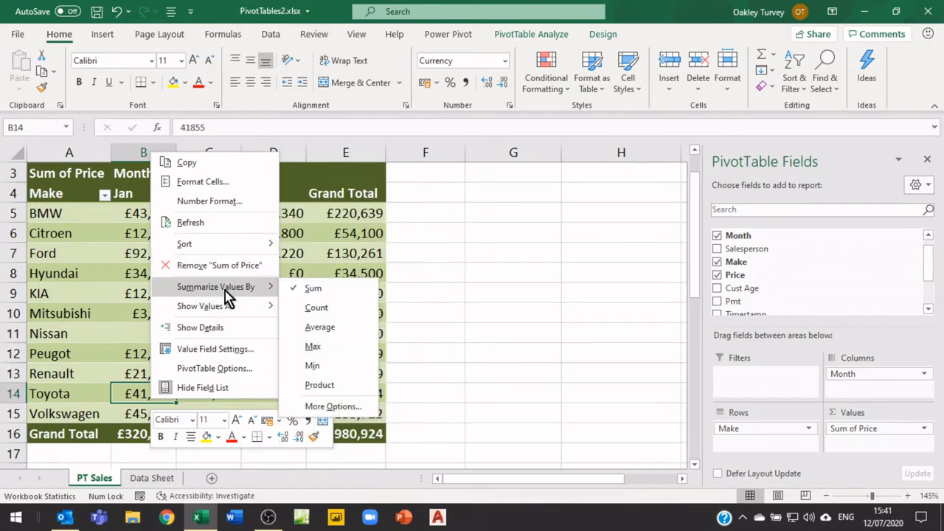
pyautogui.click(318, 308)
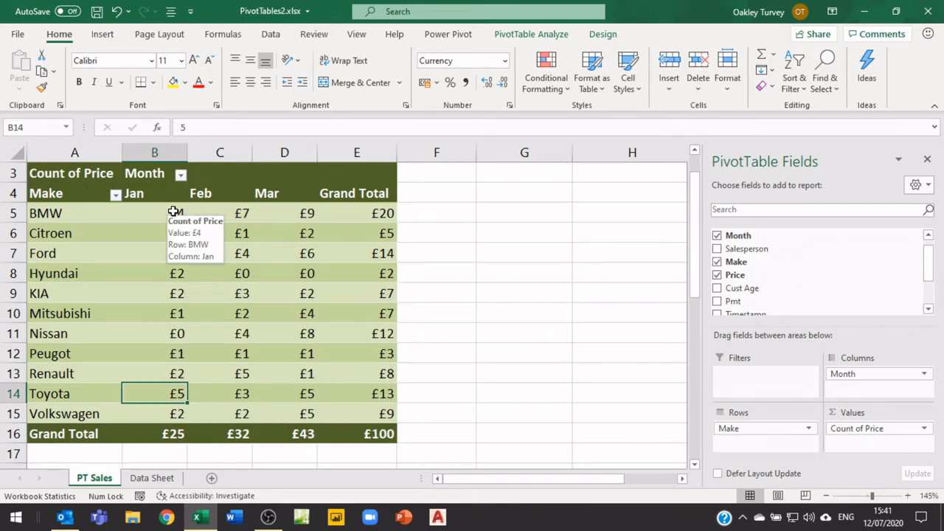
# Step: Set the number format of the pivot table's Count of Price values to General
pyautogui.rightClick(163, 394)
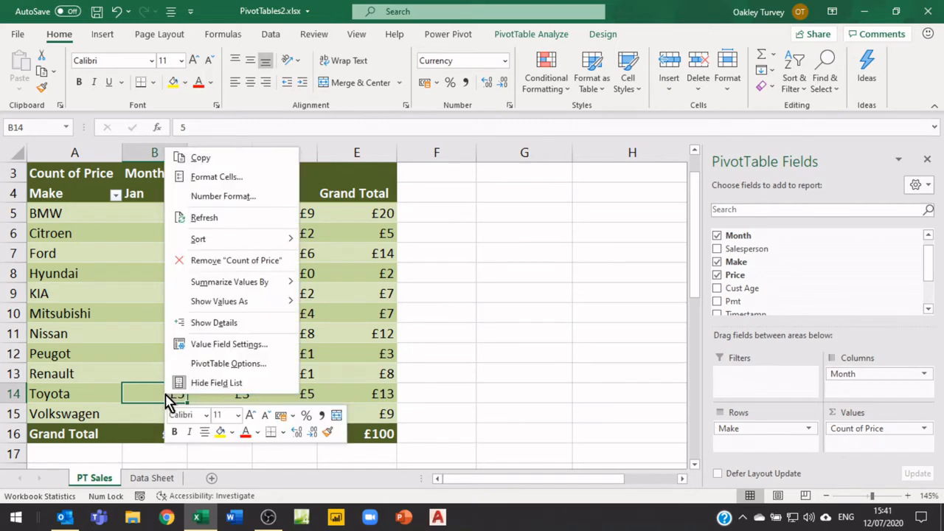
pyautogui.click(214, 217)
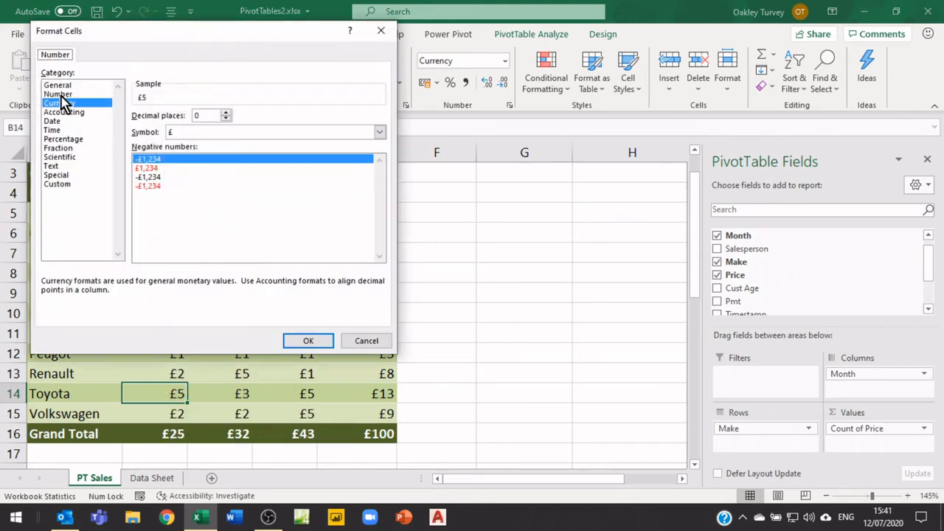
pyautogui.click(58, 86)
pyautogui.click(304, 341)
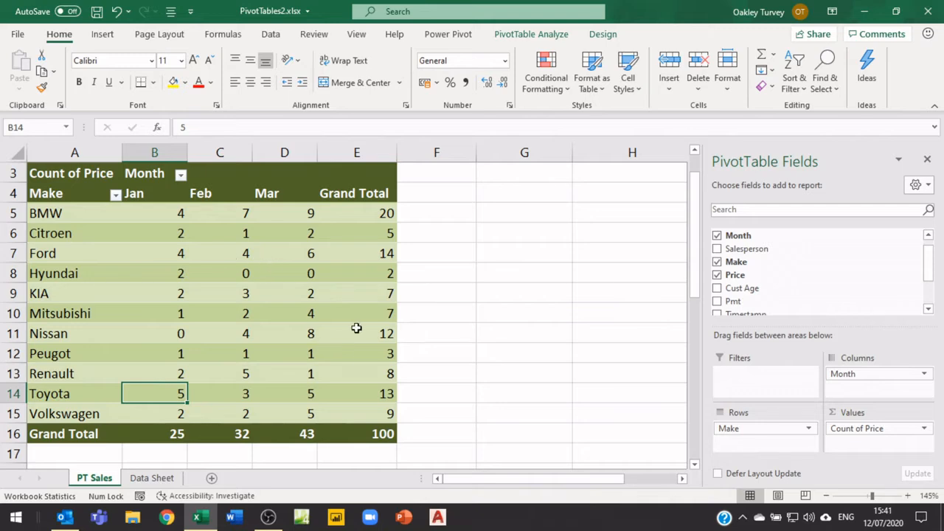
# Step: Undo the General number format and the Count summary in the pivot table
pyautogui.moveTo(357, 328)
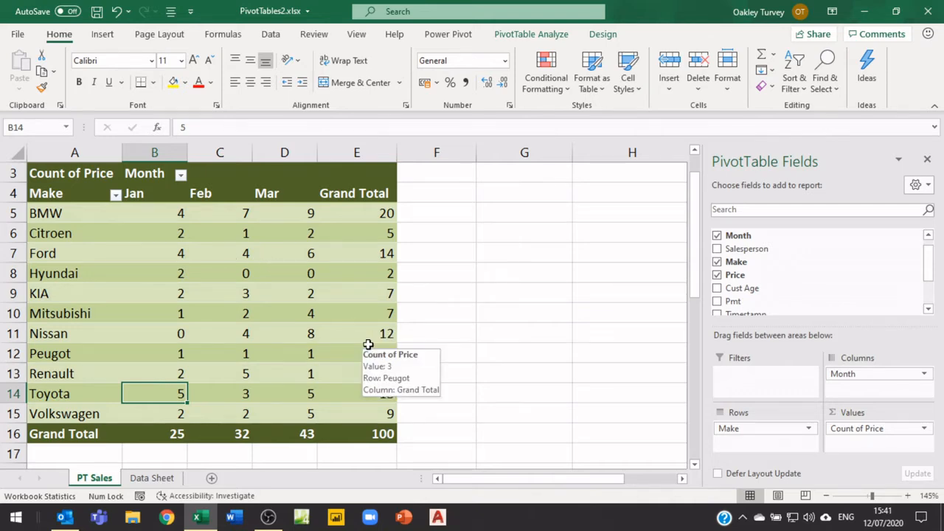
pyautogui.hotkey('ctrl', 'z')
pyautogui.hotkey('ctrl', 'z')
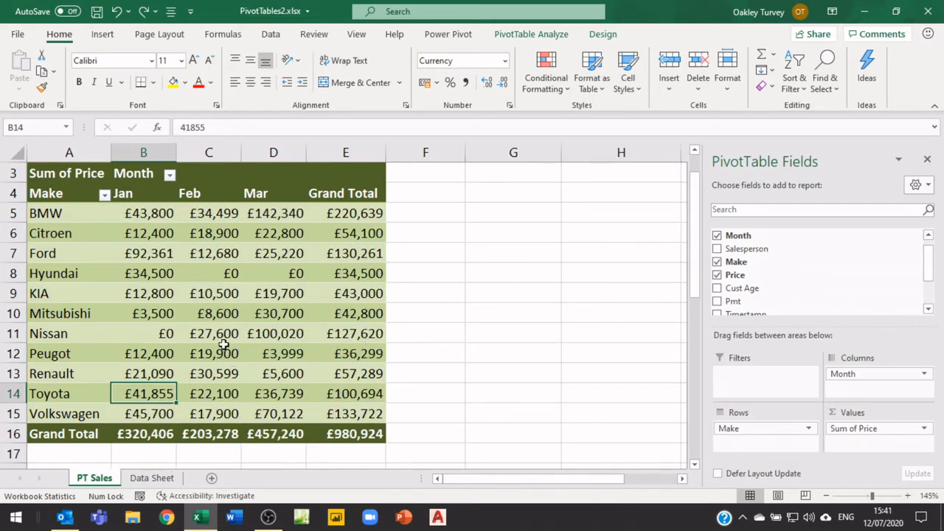
# Step: Review the available Summarize Values By and Show Values As options for the Toyota Jan value, leaving them unchanged
pyautogui.rightClick(148, 393)
pyautogui.moveTo(186, 283)
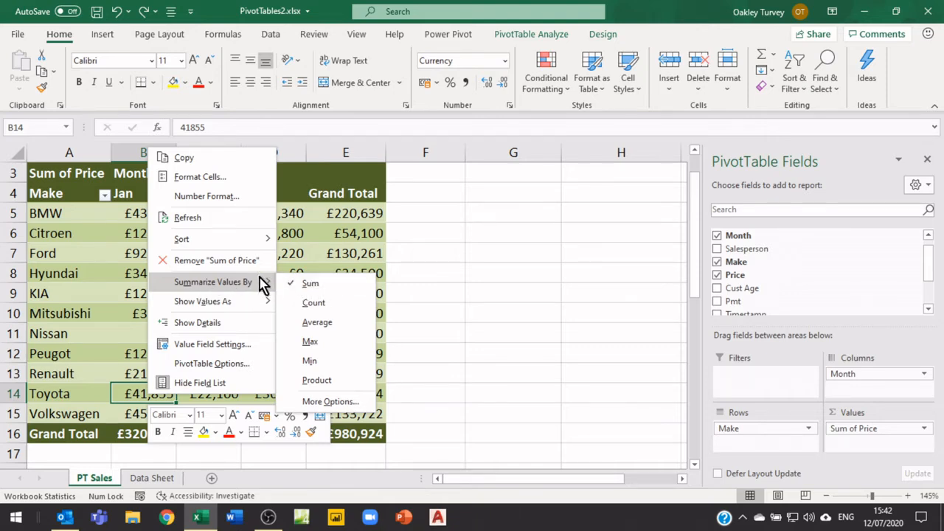
pyautogui.moveTo(206, 305)
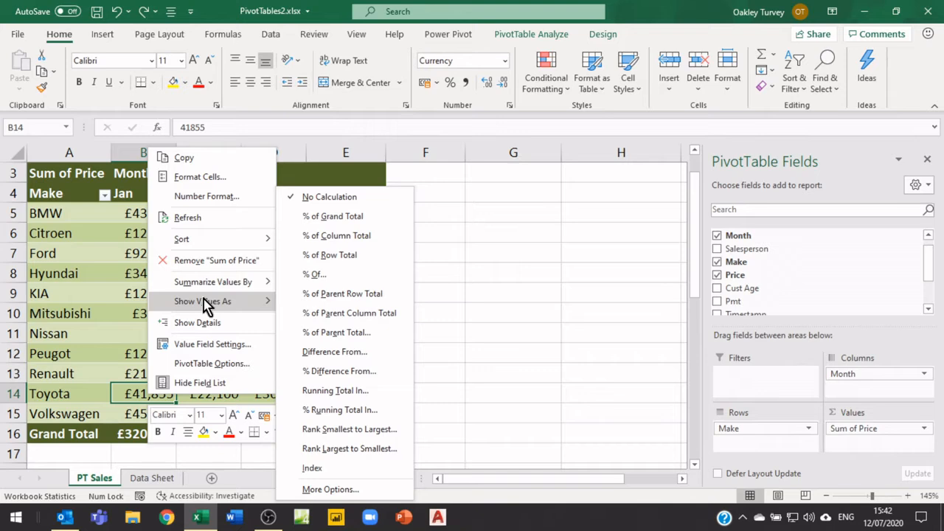
pyautogui.click(509, 317)
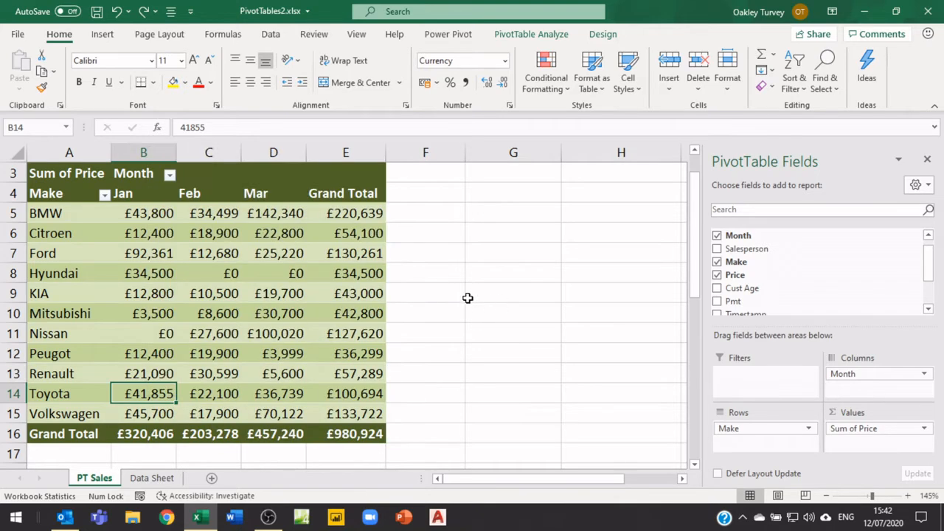
# Step: Examine the BMW sum of price for Jan against the pivot table's overall grand total
pyautogui.click(159, 213)
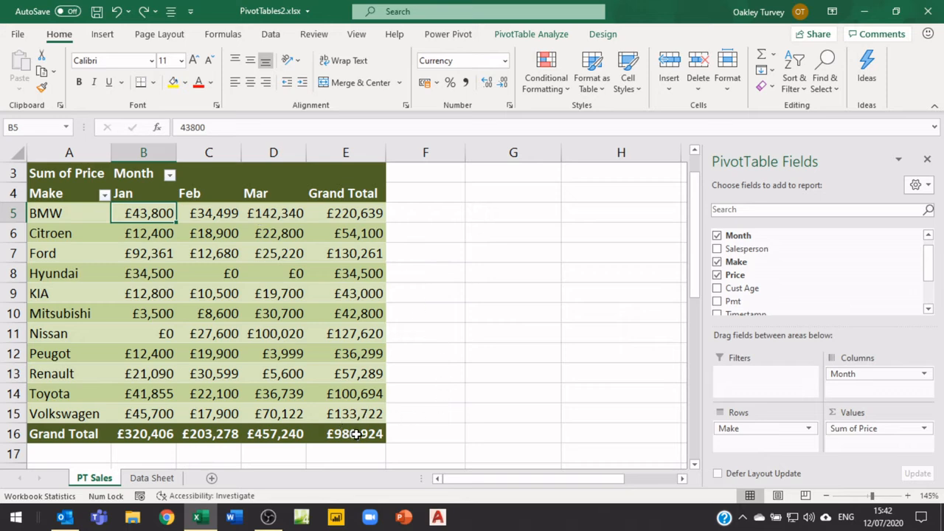
pyautogui.moveTo(357, 436)
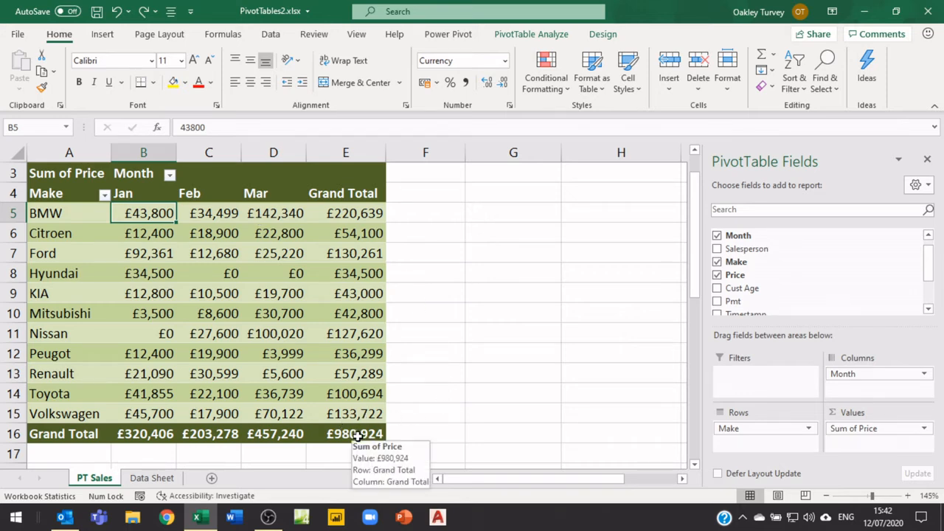
pyautogui.click(53, 214)
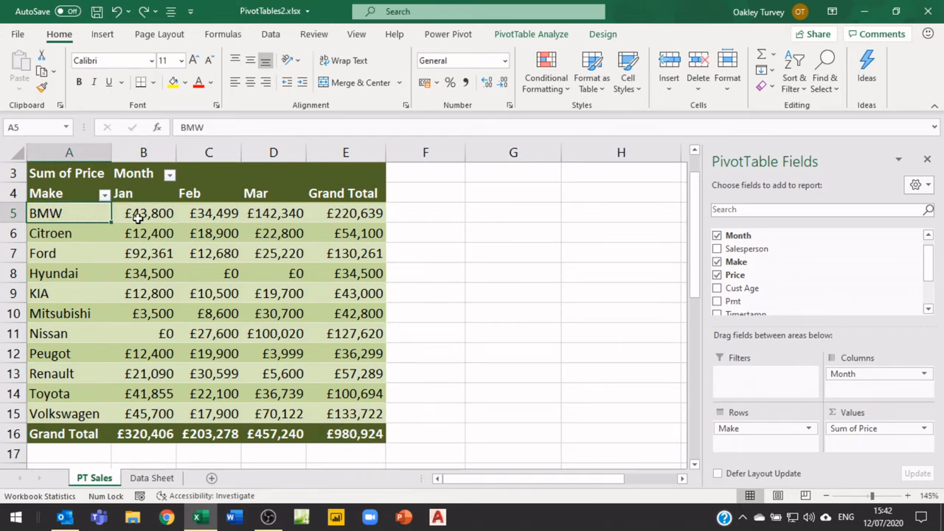
pyautogui.click(131, 193)
pyautogui.click(143, 216)
pyautogui.moveTo(144, 224)
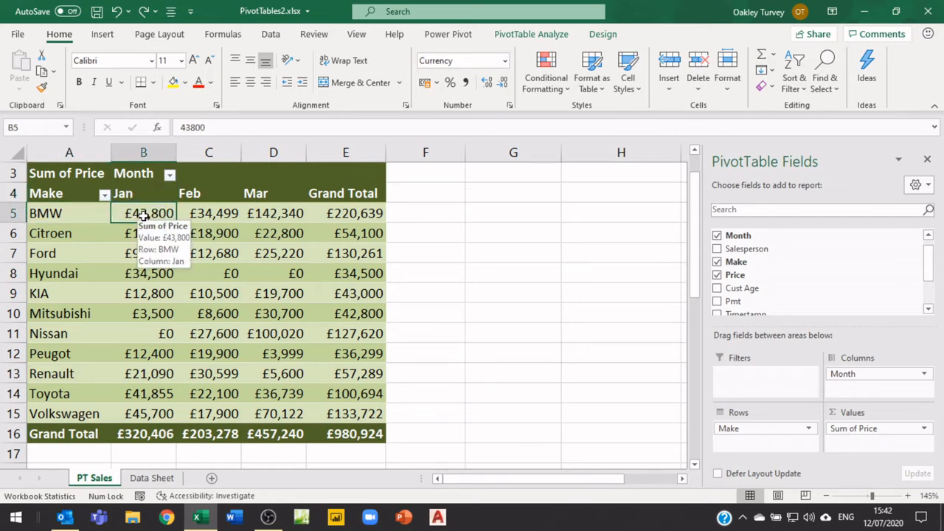
pyautogui.moveTo(357, 435)
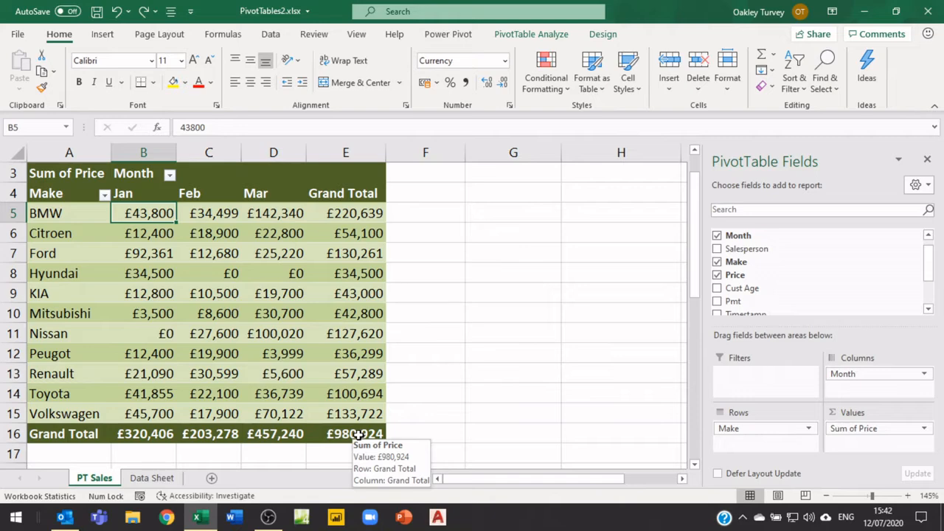
# Step: Try showing the pivot table's Price sums as % of Grand Total, and undo the change
pyautogui.rightClick(147, 215)
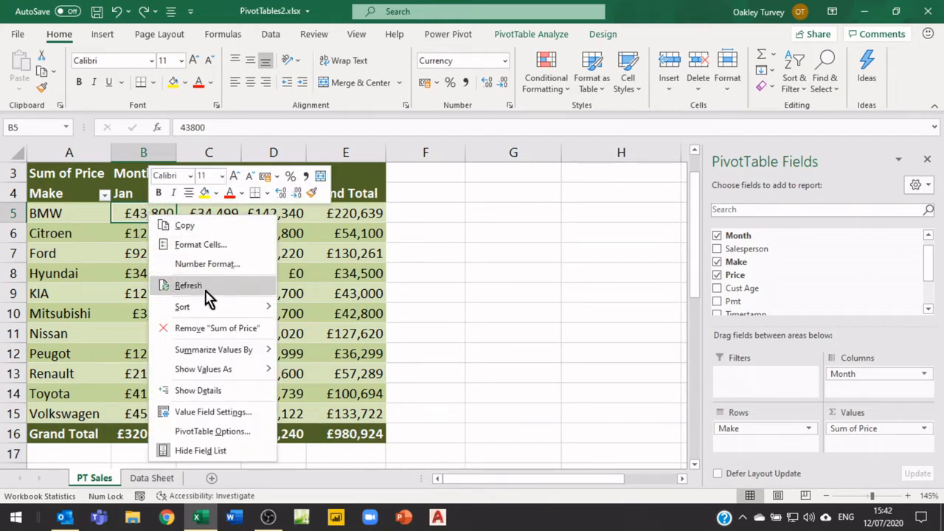
pyautogui.moveTo(218, 377)
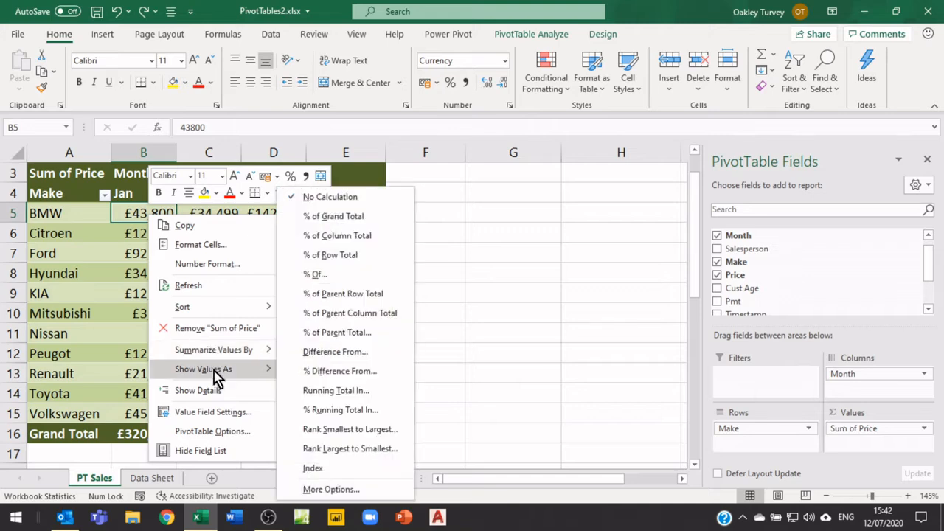
pyautogui.click(333, 219)
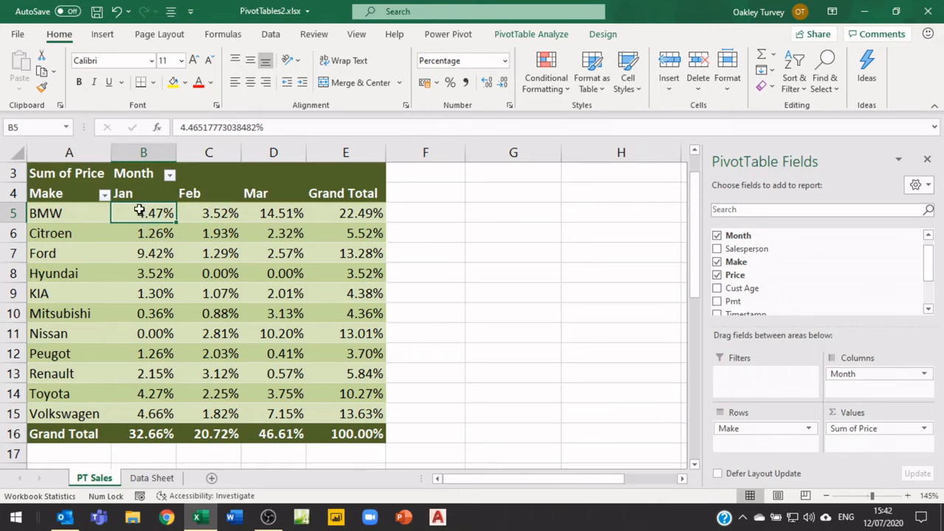
pyautogui.hotkey('ctrl', 'z')
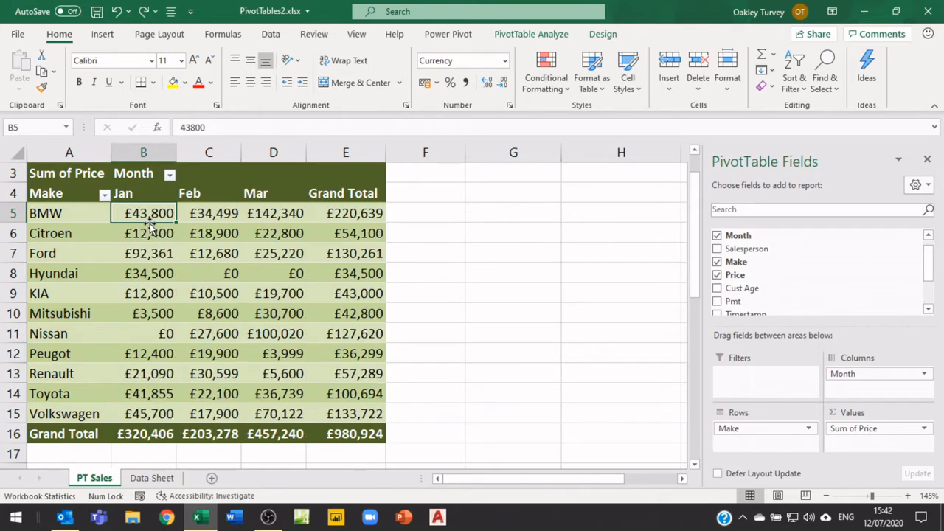
# Step: Try showing the Price sums as % of Column Total, compare BMW's Jan share with the column's total, and undo it
pyautogui.rightClick(149, 214)
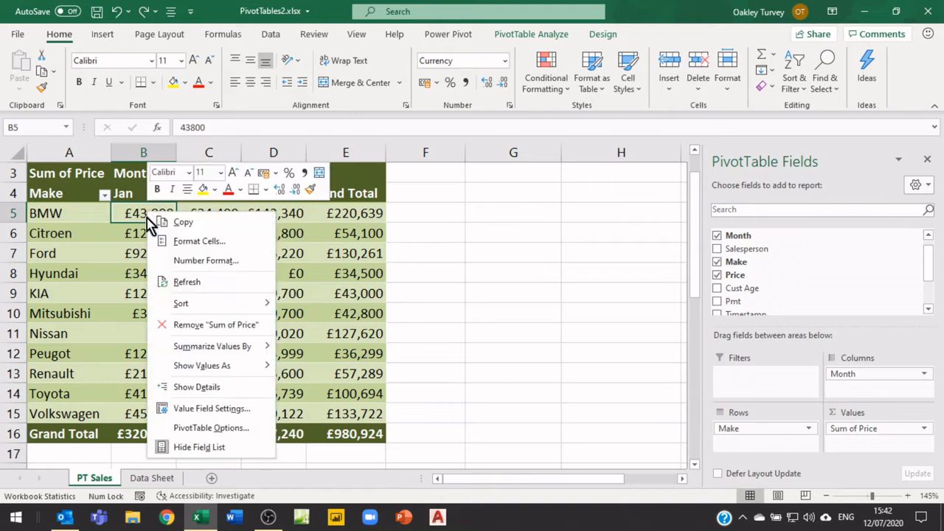
pyautogui.moveTo(211, 368)
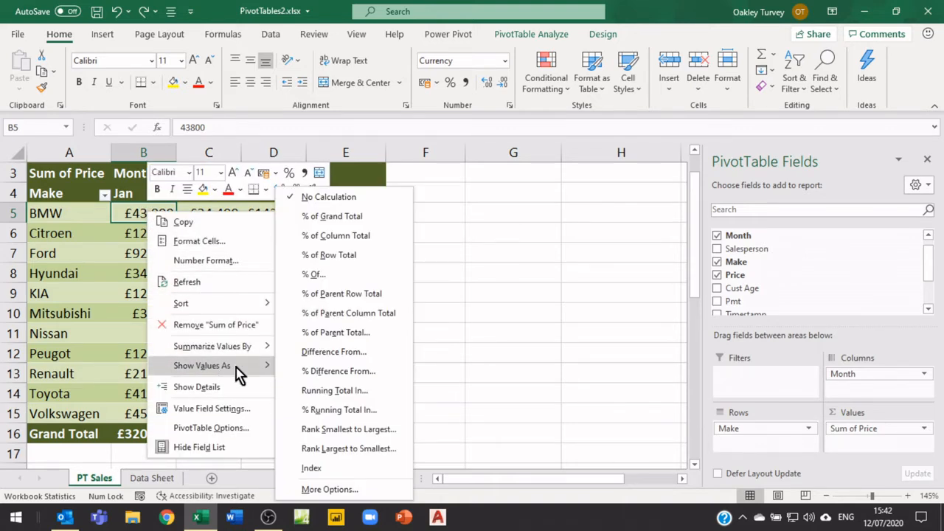
pyautogui.click(332, 236)
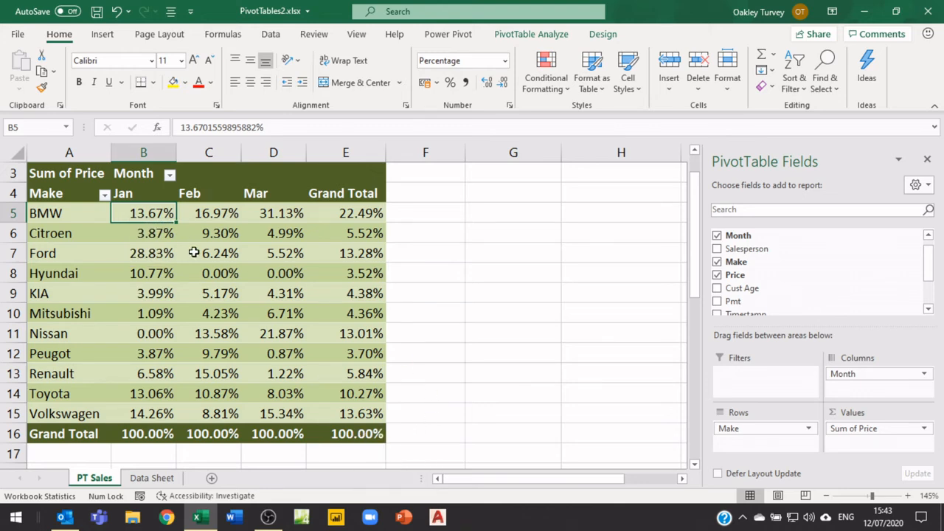
pyautogui.click(145, 434)
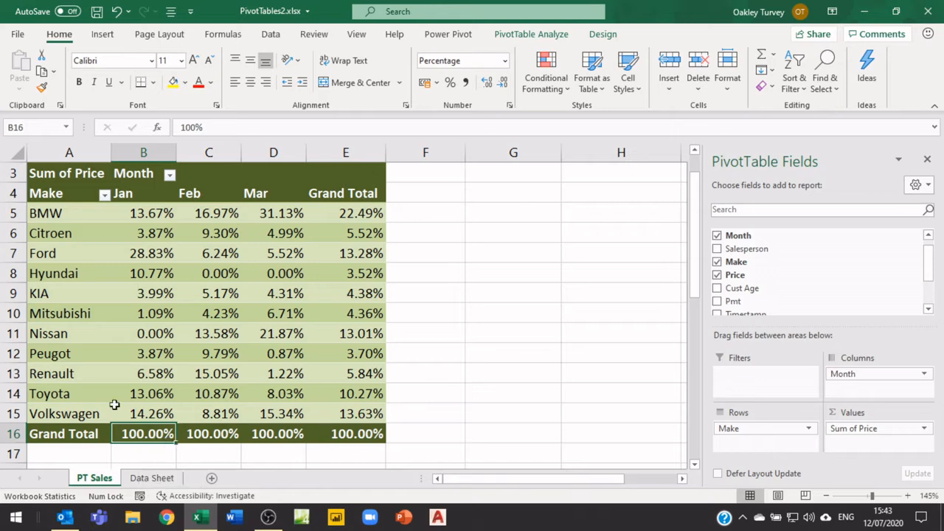
pyautogui.click(138, 213)
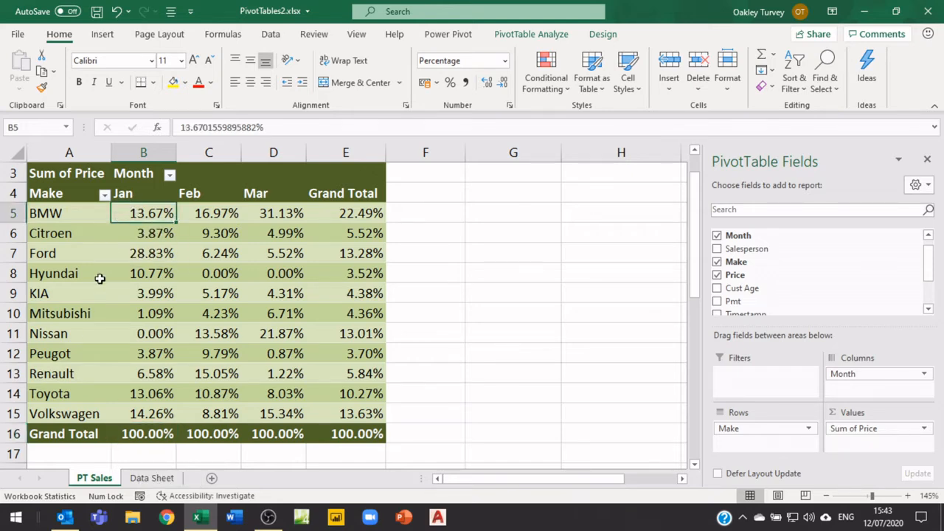
pyautogui.click(141, 434)
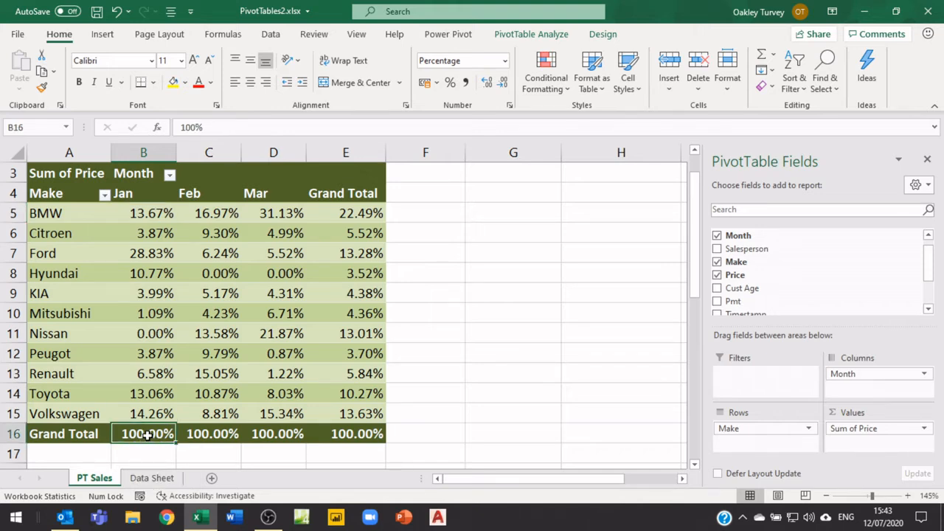
pyautogui.hotkey('ctrl', 'z')
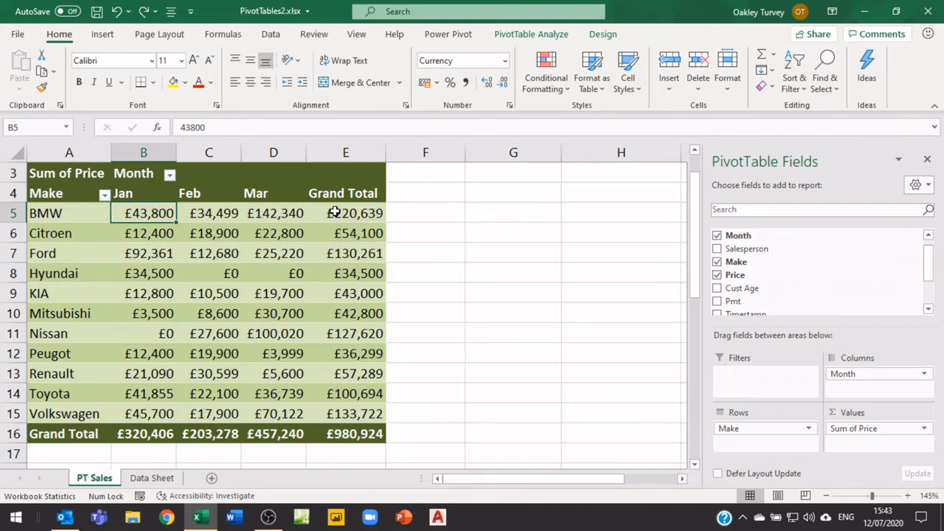
# Step: Show the pivot table's Price sums as % of Row Total and check the Grand Total column for every make
pyautogui.moveTo(374, 212)
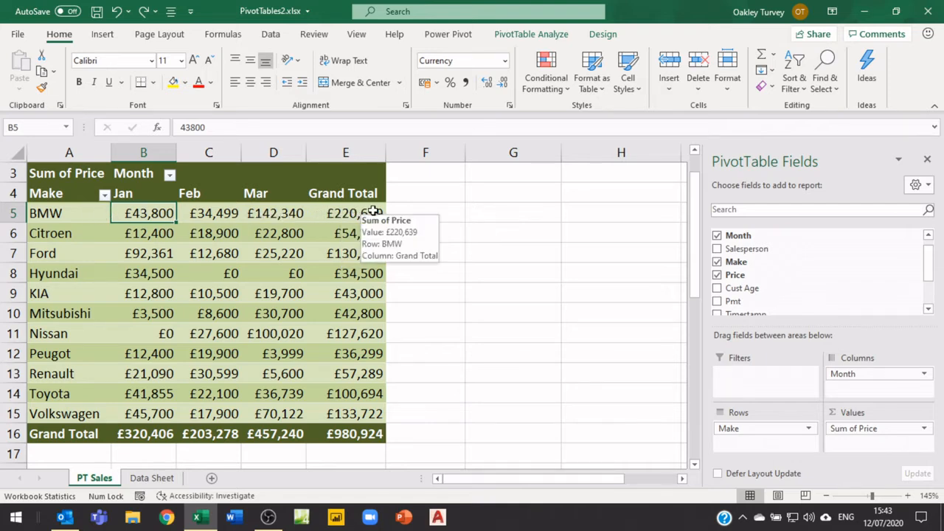
pyautogui.rightClick(161, 218)
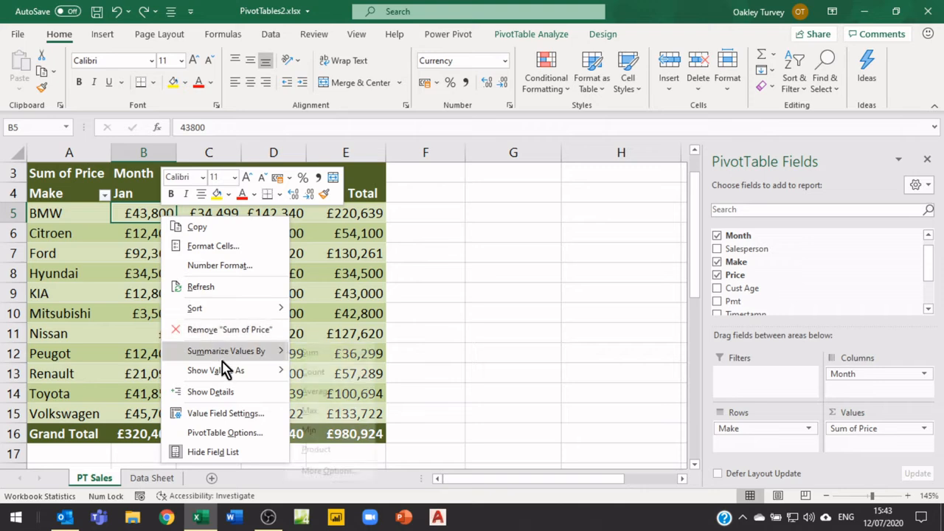
pyautogui.moveTo(223, 370)
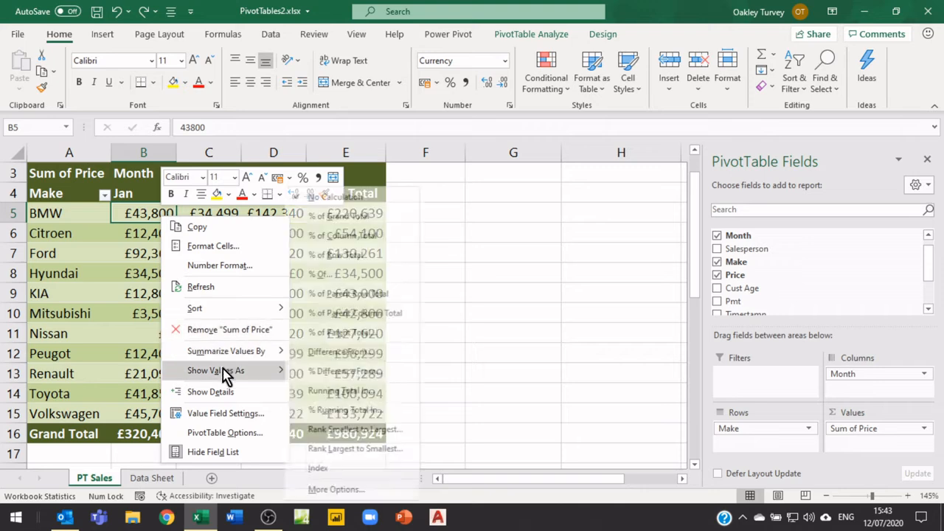
pyautogui.click(354, 255)
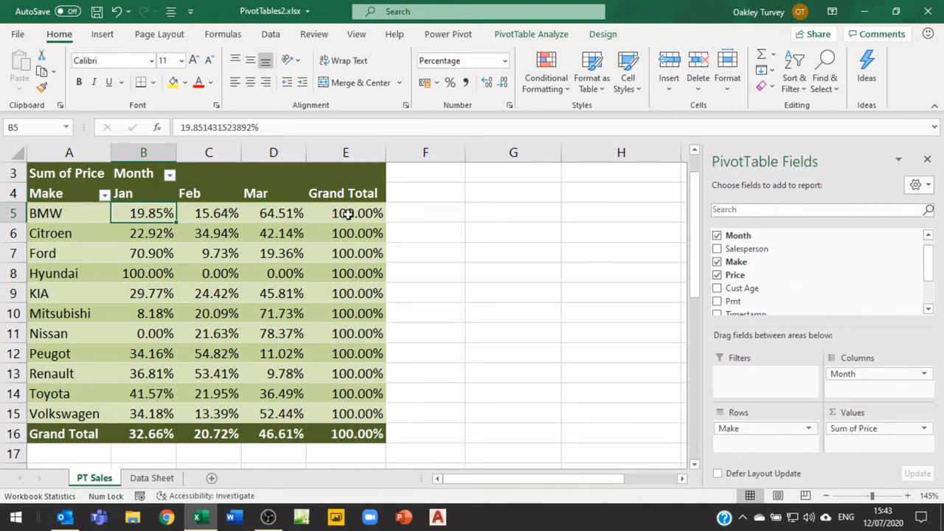
pyautogui.moveTo(343, 213); pyautogui.dragTo(357, 428)
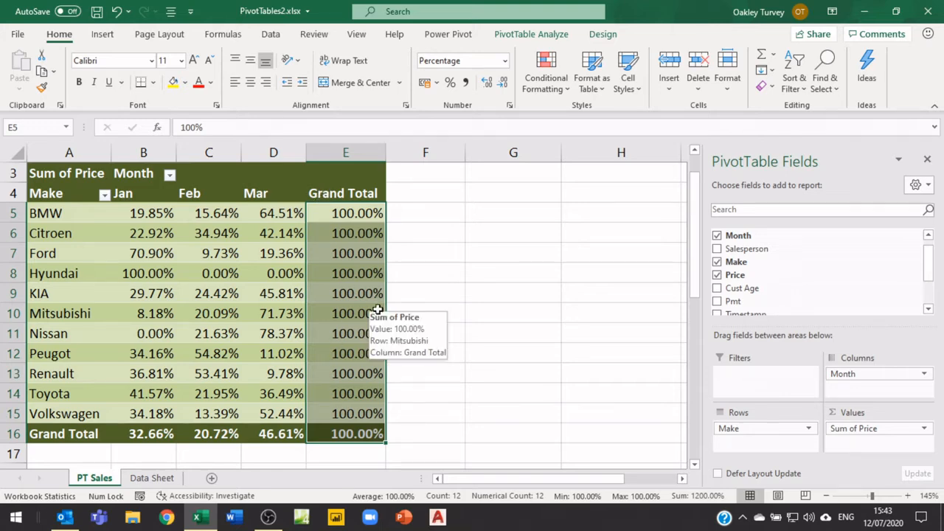
pyautogui.click(346, 279)
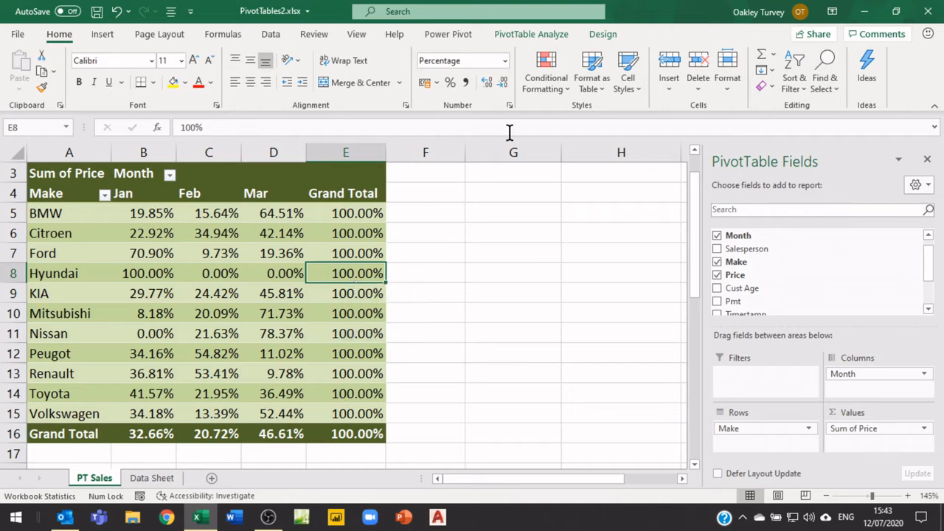
# Step: Try limiting grand totals to columns only, check the Grand Total row, and undo this together with the % of Row Total display
pyautogui.click(601, 35)
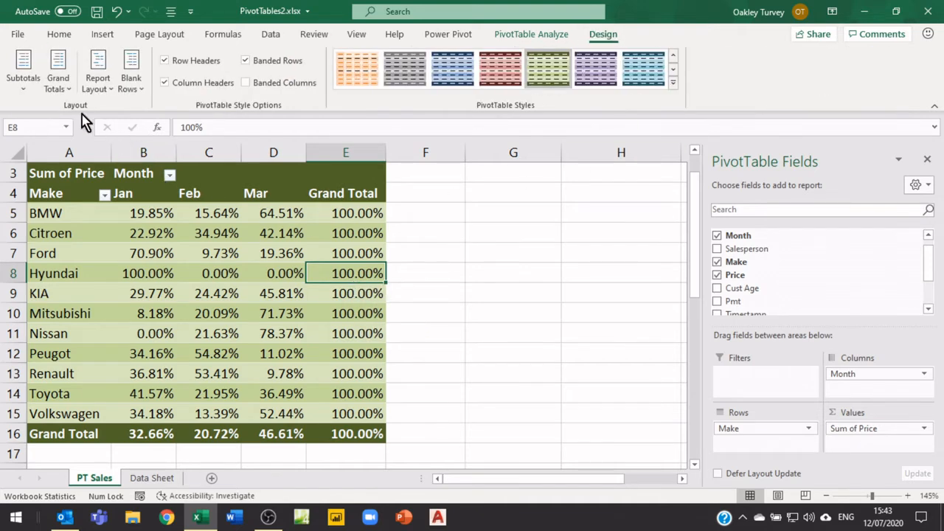
pyautogui.click(58, 77)
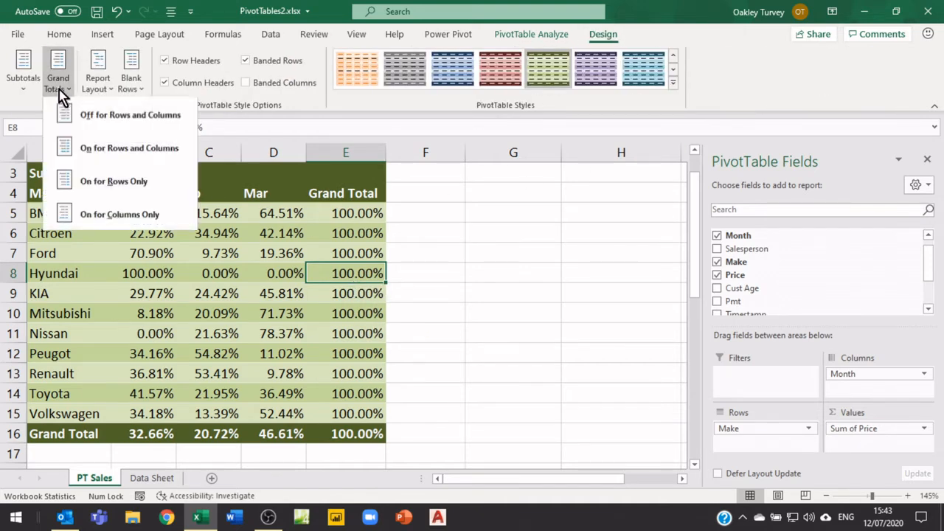
pyautogui.click(104, 218)
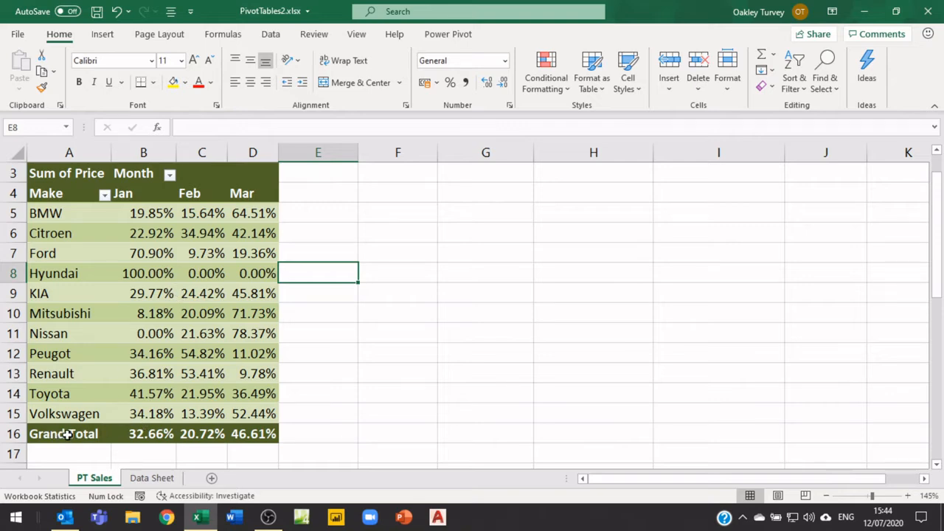
pyautogui.moveTo(66, 434); pyautogui.dragTo(263, 431)
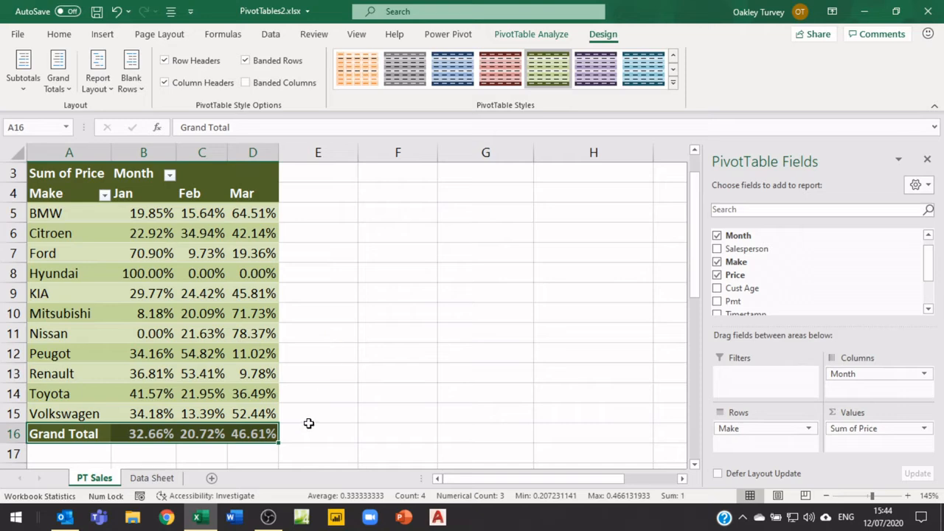
pyautogui.click(148, 211)
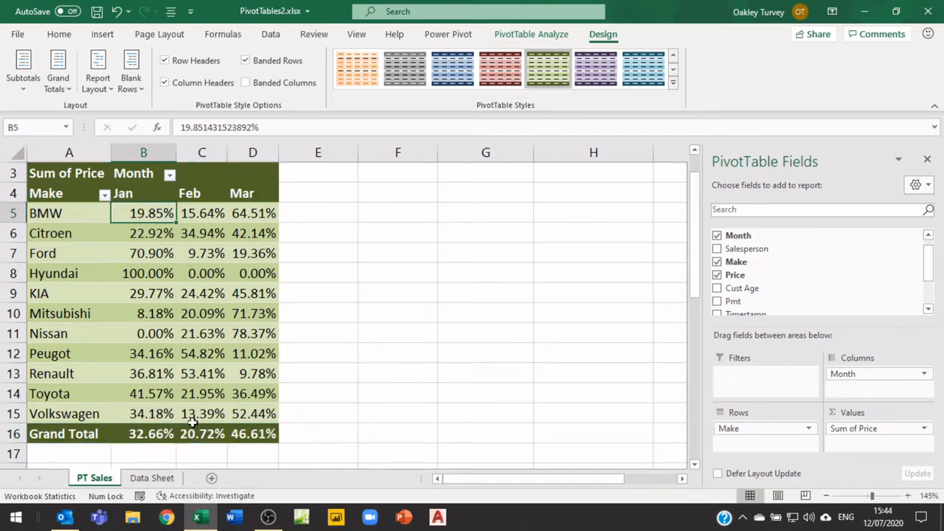
pyautogui.moveTo(158, 440)
pyautogui.hotkey('ctrl', 'z')
pyautogui.hotkey('ctrl', 'z')
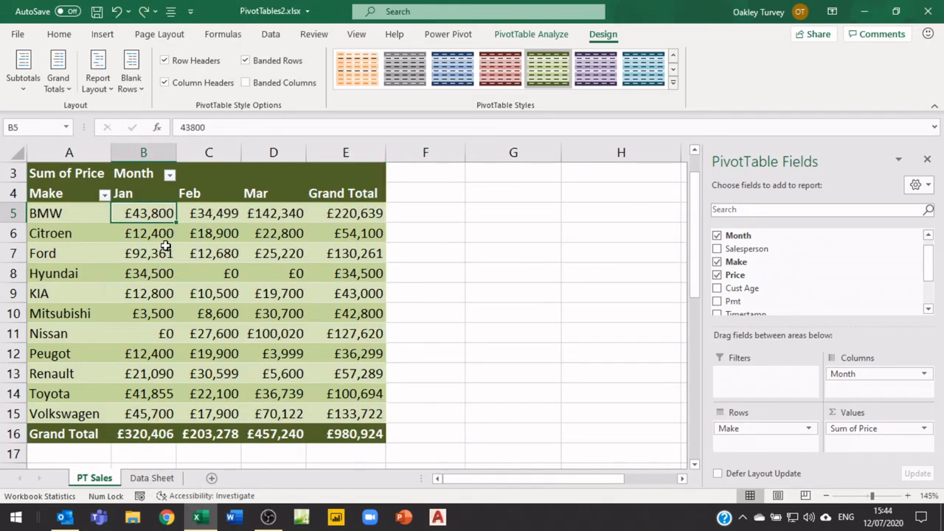
pyautogui.rightClick(141, 214)
pyautogui.moveTo(214, 375)
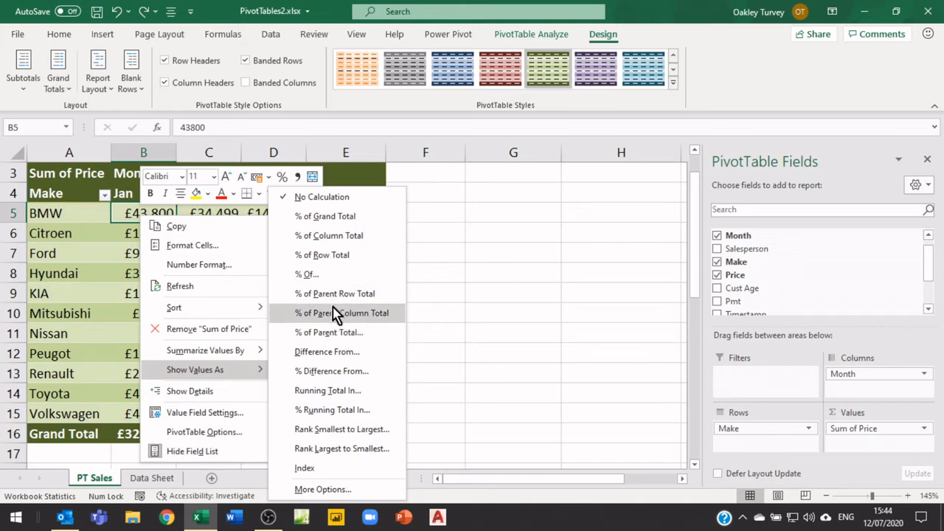
pyautogui.click(506, 322)
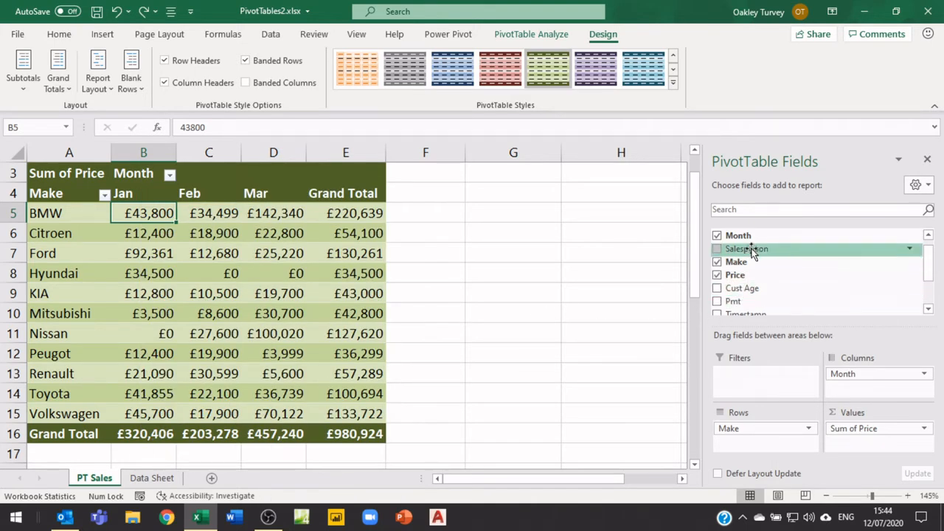
# Step: Add Salesperson above Make in the pivot table's rows, widen column A, and examine the first salesperson's BMW price for Jan
pyautogui.moveTo(747, 249); pyautogui.dragTo(773, 424)
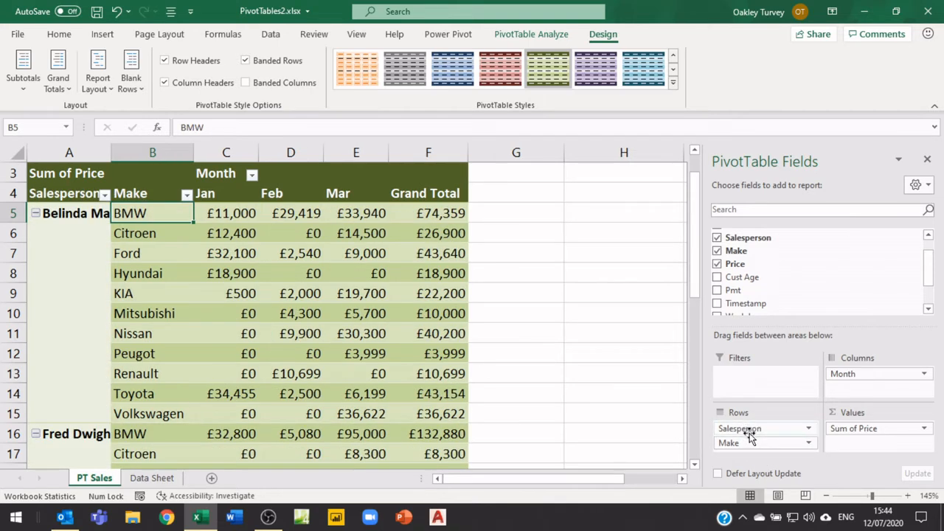
pyautogui.moveTo(112, 156); pyautogui.dragTo(170, 153)
pyautogui.click(81, 213)
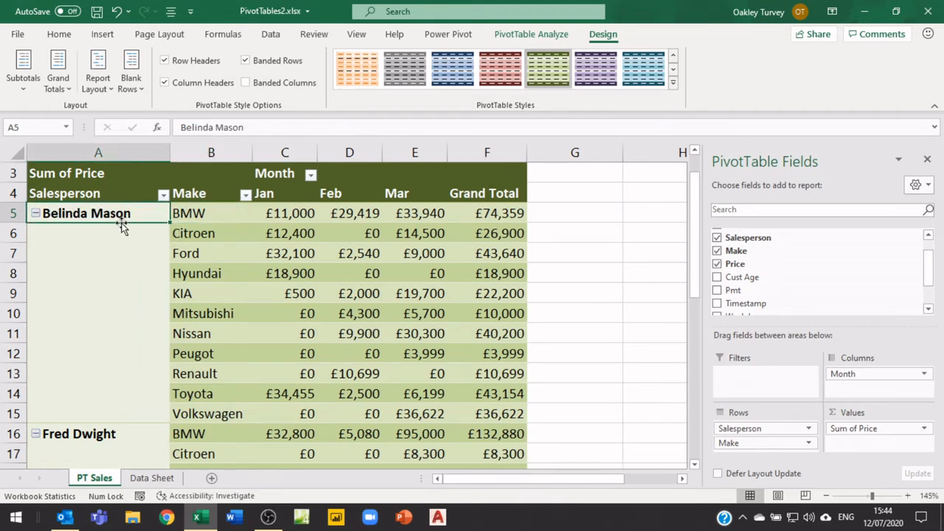
pyautogui.click(195, 212)
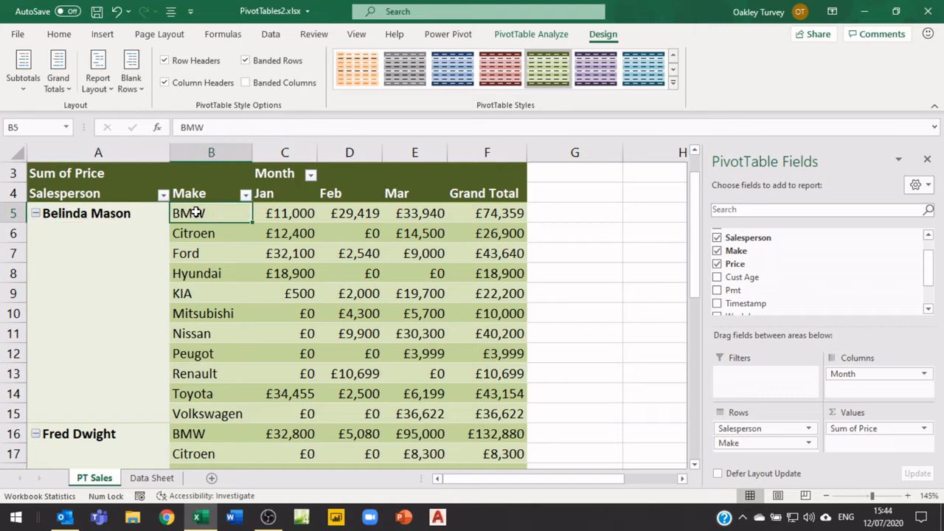
pyautogui.click(277, 212)
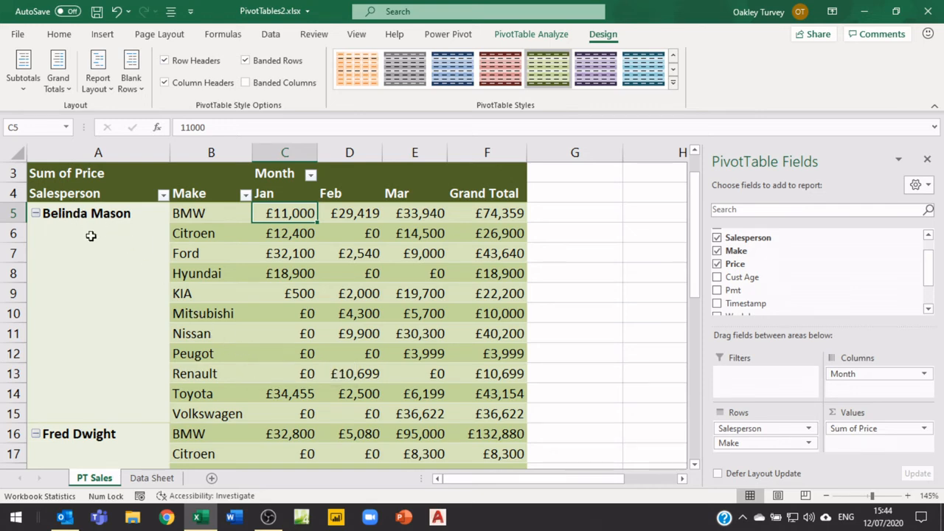
# Step: Show all subtotals for the salesperson groups and check the first salesperson's overall total
pyautogui.click(25, 90)
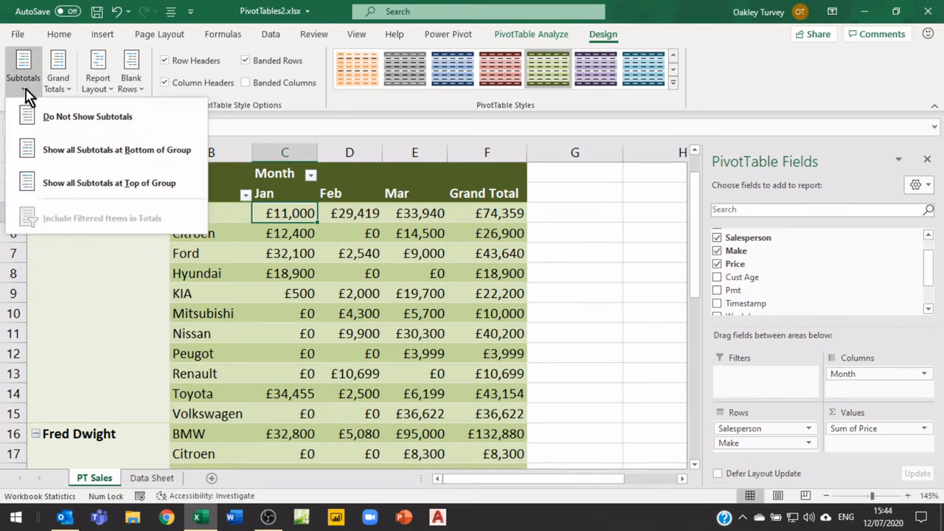
pyautogui.click(30, 186)
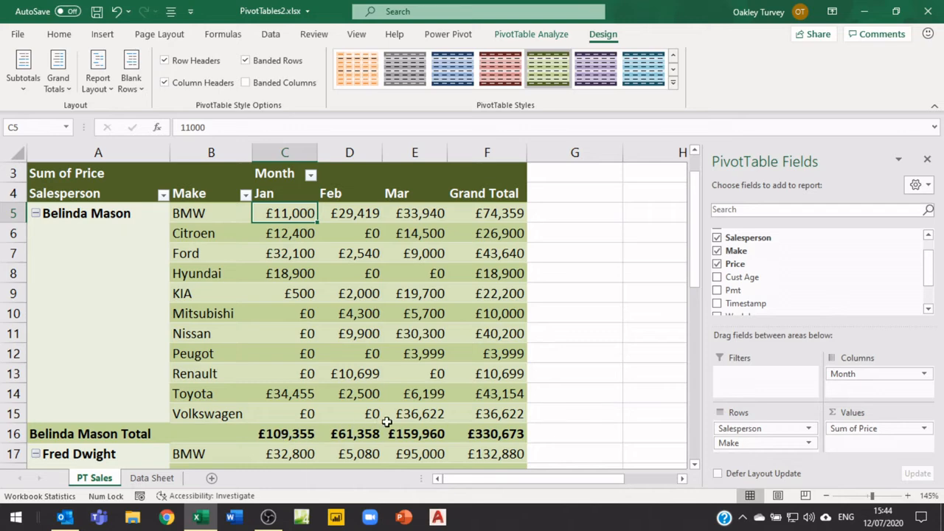
pyautogui.moveTo(501, 435)
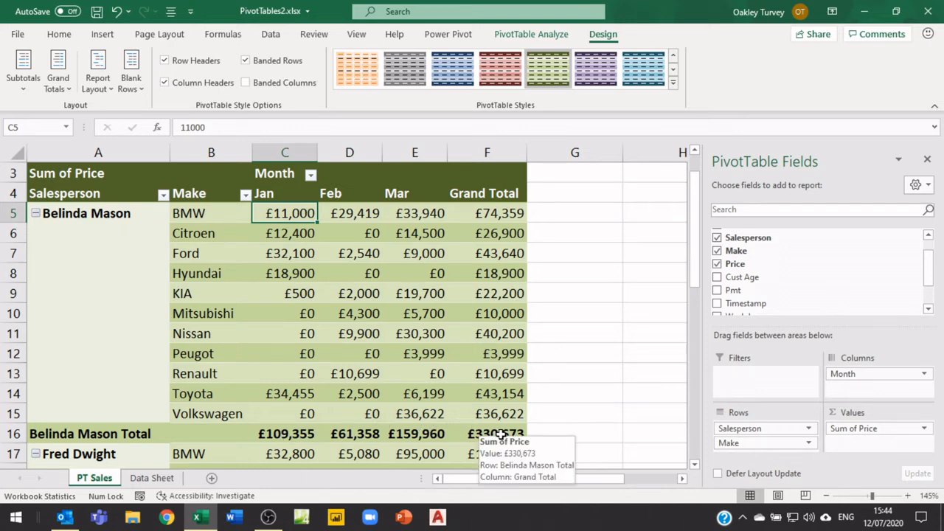
# Step: Try showing the Price sums as % of Parent Total with Salesperson as base field, and remove Salesperson from the rows
pyautogui.rightClick(291, 214)
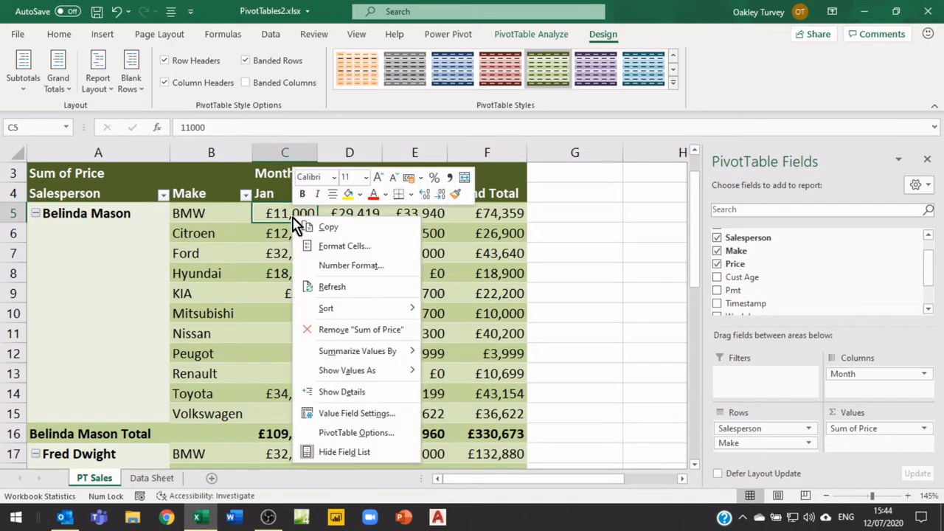
pyautogui.moveTo(350, 378)
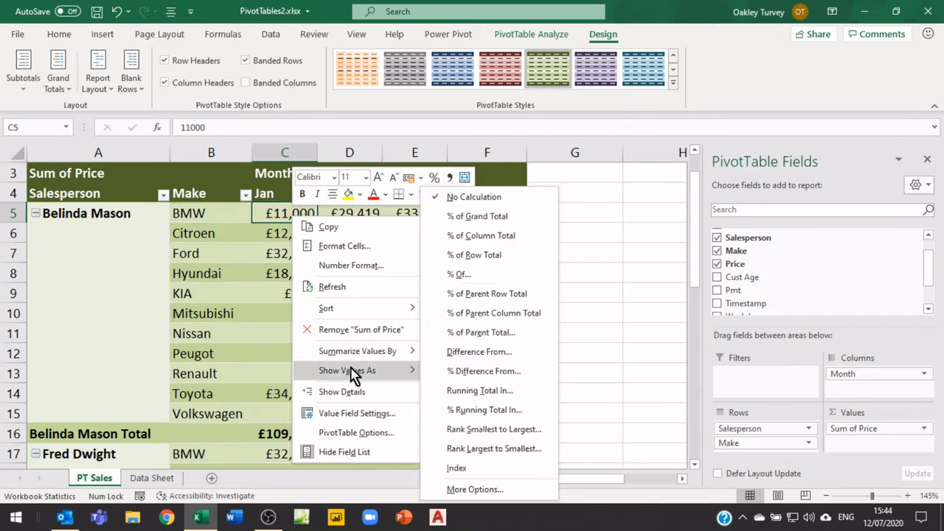
pyautogui.click(479, 339)
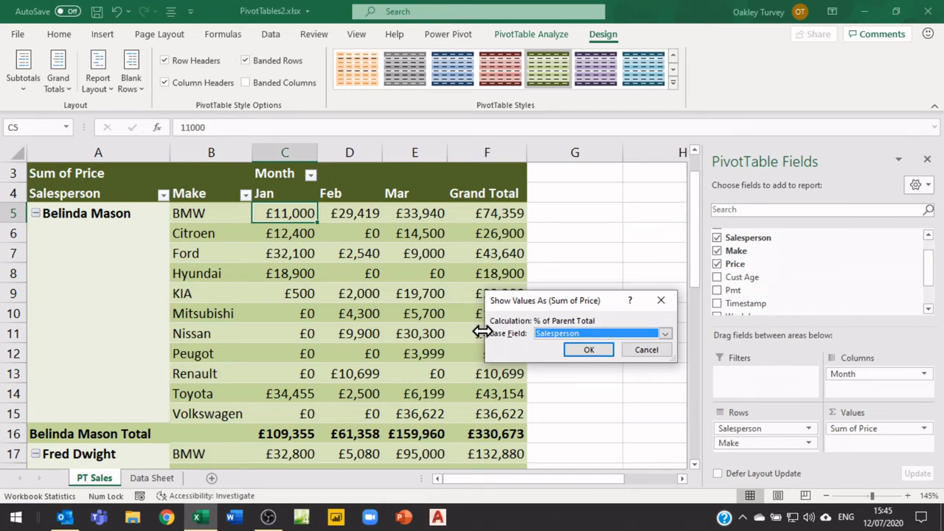
pyautogui.click(665, 333)
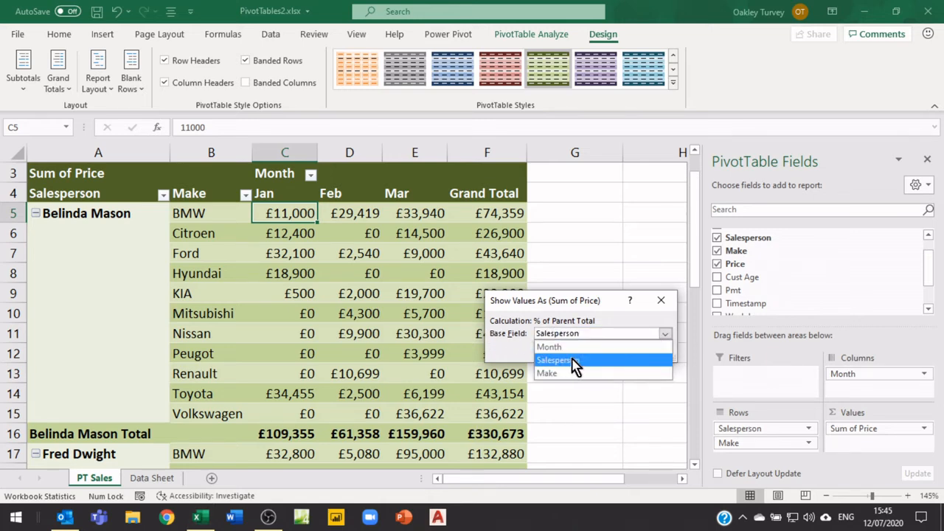
pyautogui.click(568, 360)
pyautogui.click(573, 354)
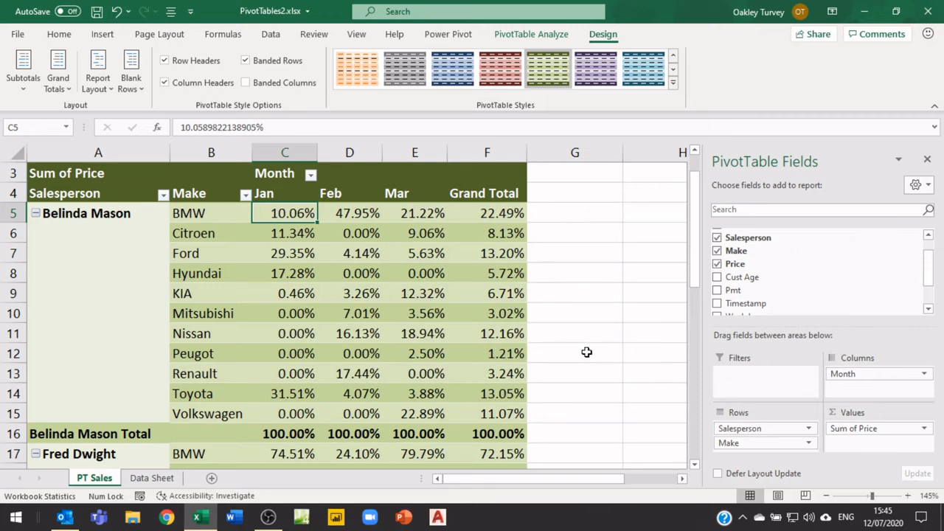
pyautogui.moveTo(282, 213)
pyautogui.moveTo(495, 437)
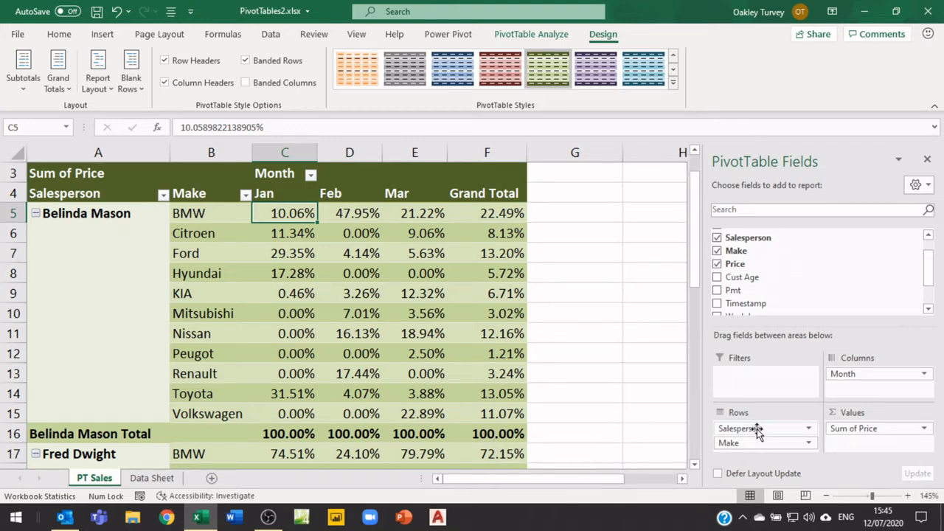
pyautogui.moveTo(753, 430); pyautogui.dragTo(649, 396)
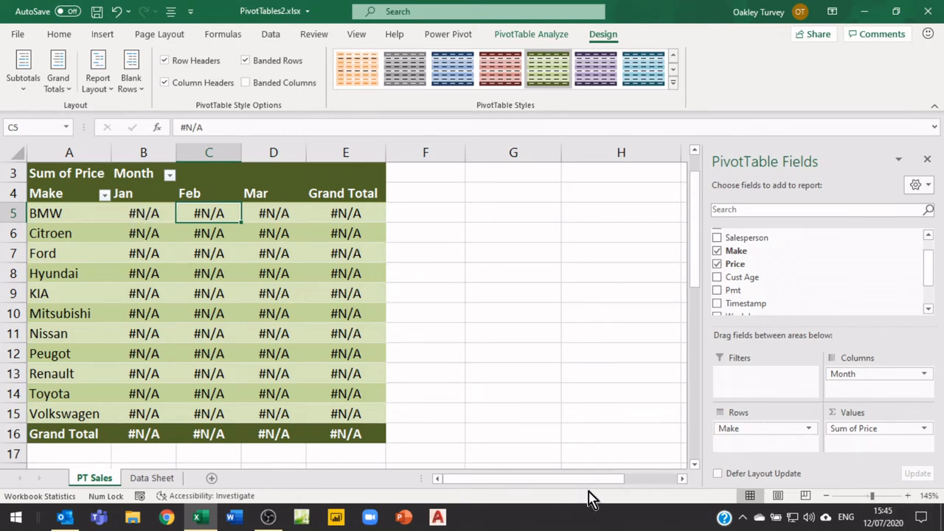
pyautogui.moveTo(133, 213)
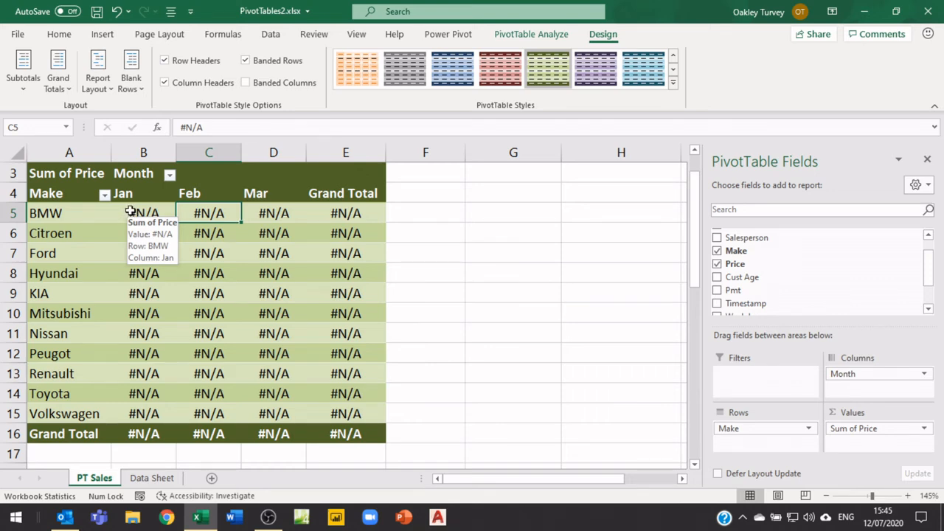
# Step: Show the Price sums as Difference From with base field Month and base item (previous), and turn grand totals on for columns only
pyautogui.rightClick(130, 212)
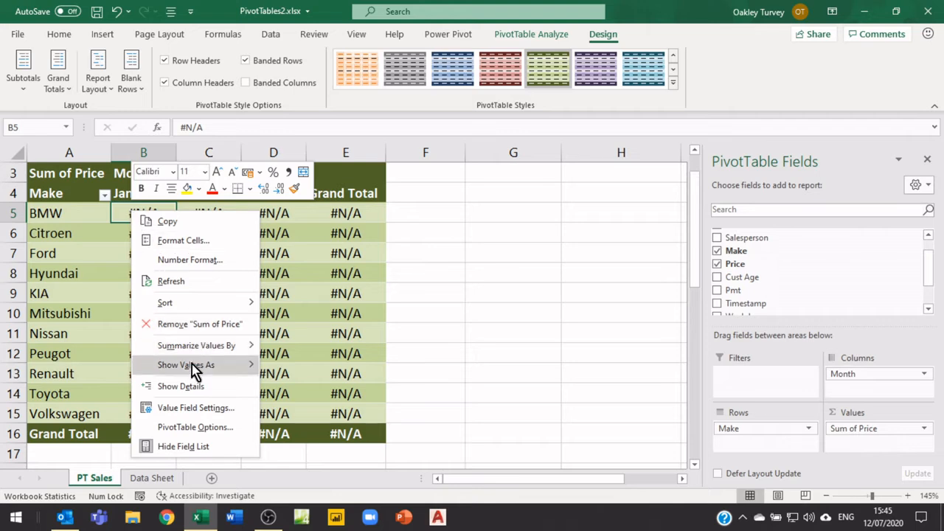
pyautogui.moveTo(193, 368)
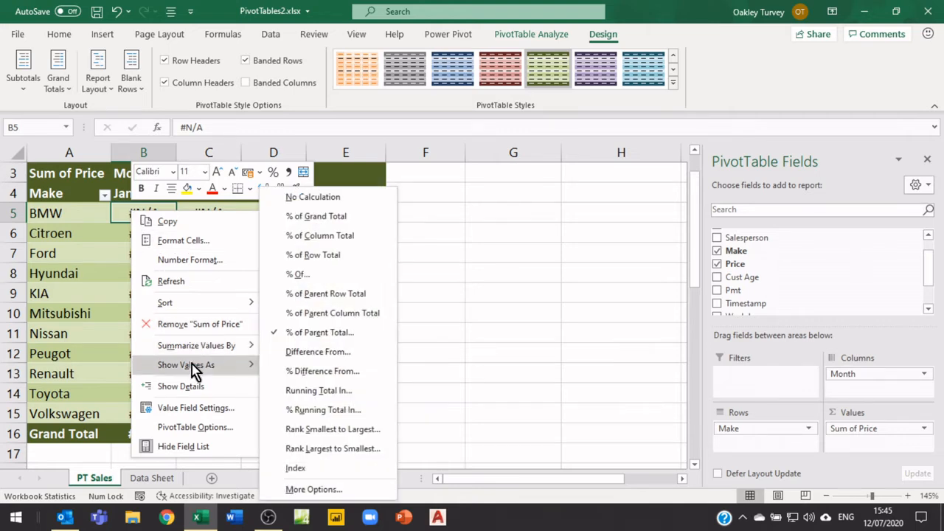
pyautogui.click(319, 353)
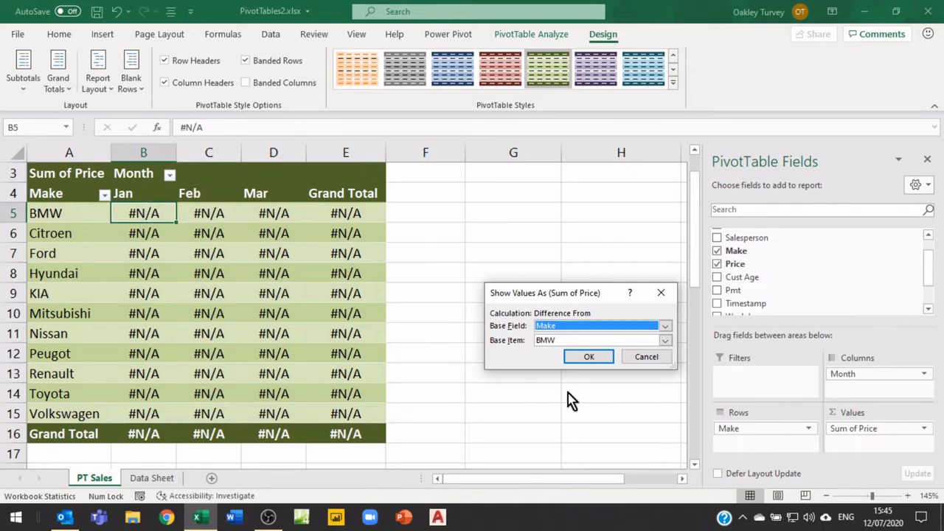
pyautogui.click(665, 326)
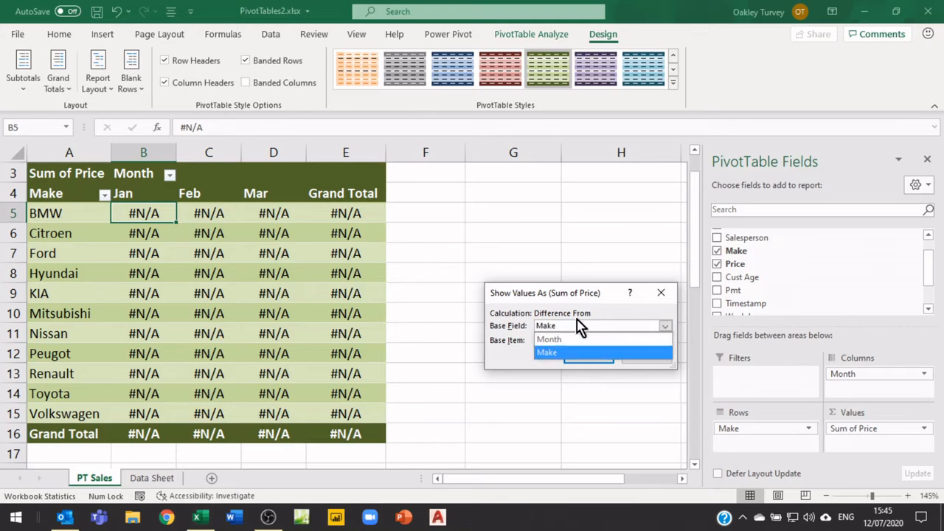
pyautogui.click(559, 341)
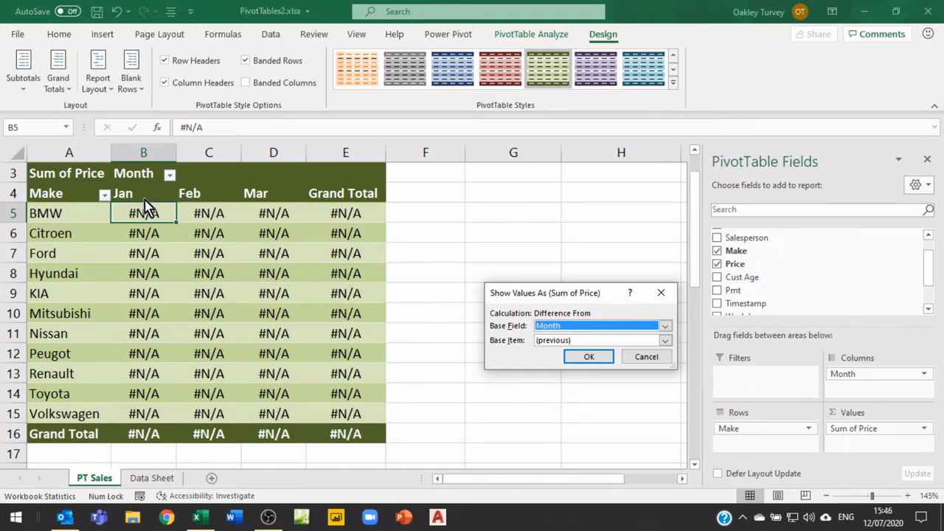
pyautogui.click(589, 357)
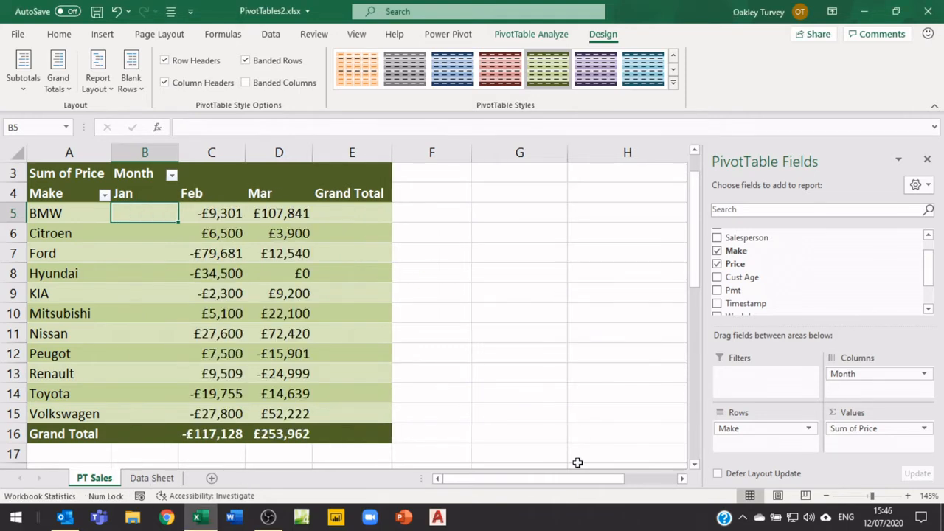
pyautogui.click(220, 215)
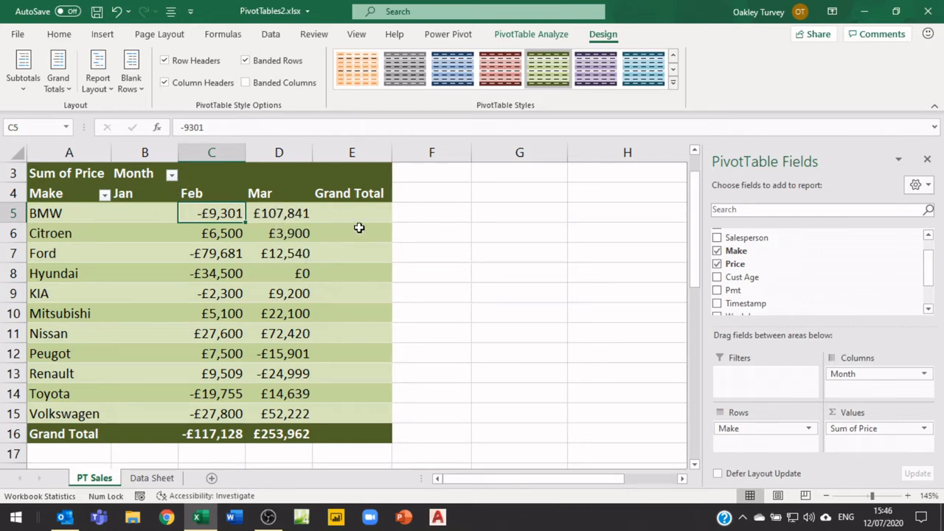
pyautogui.click(58, 94)
pyautogui.click(80, 216)
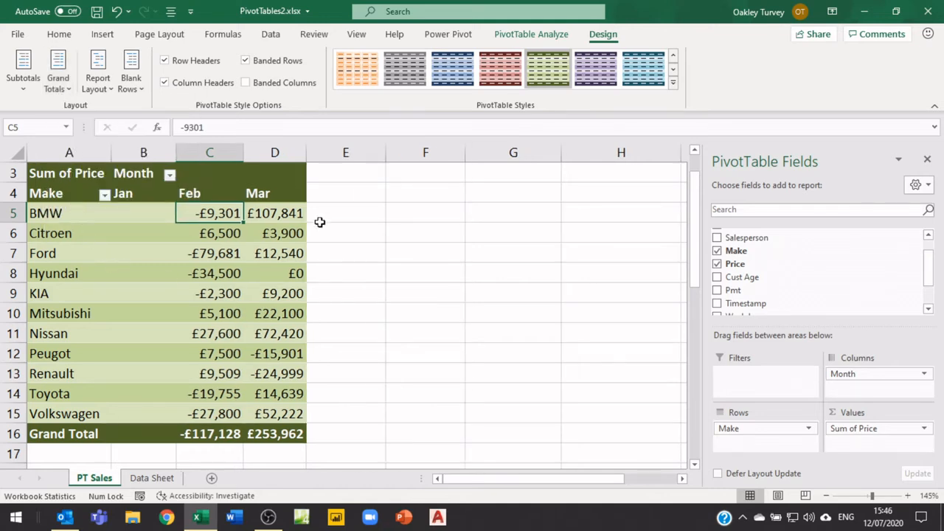
# Step: Reset the Price sums to No Calculation and turn grand totals on for rows and columns
pyautogui.click(136, 219)
pyautogui.rightClick(138, 219)
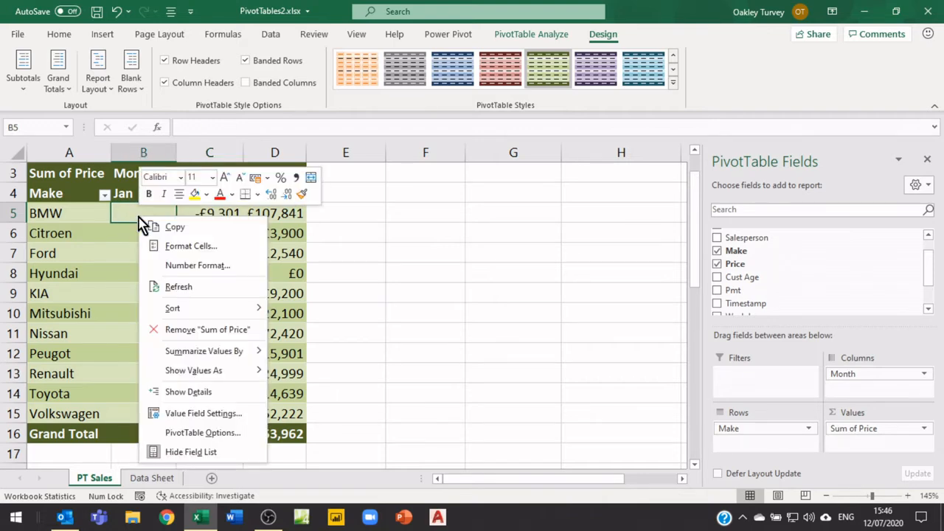
pyautogui.moveTo(217, 372)
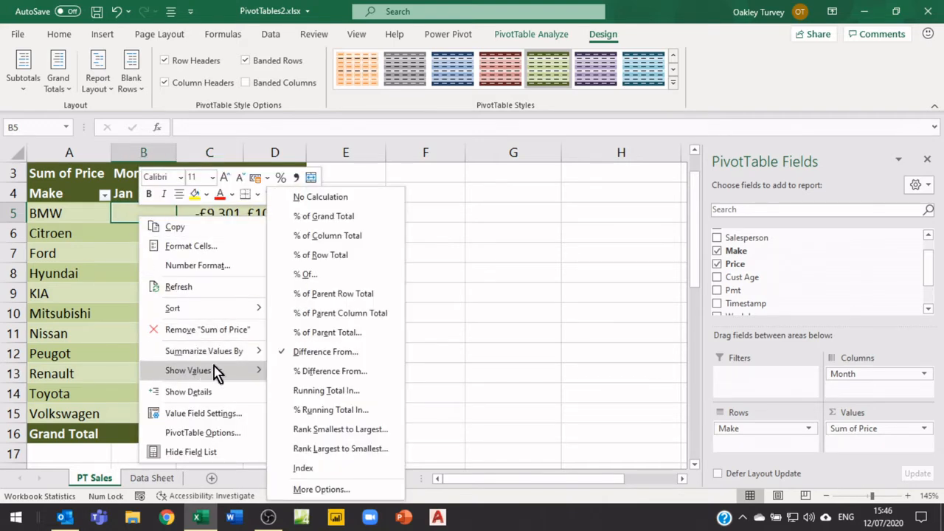
pyautogui.click(318, 196)
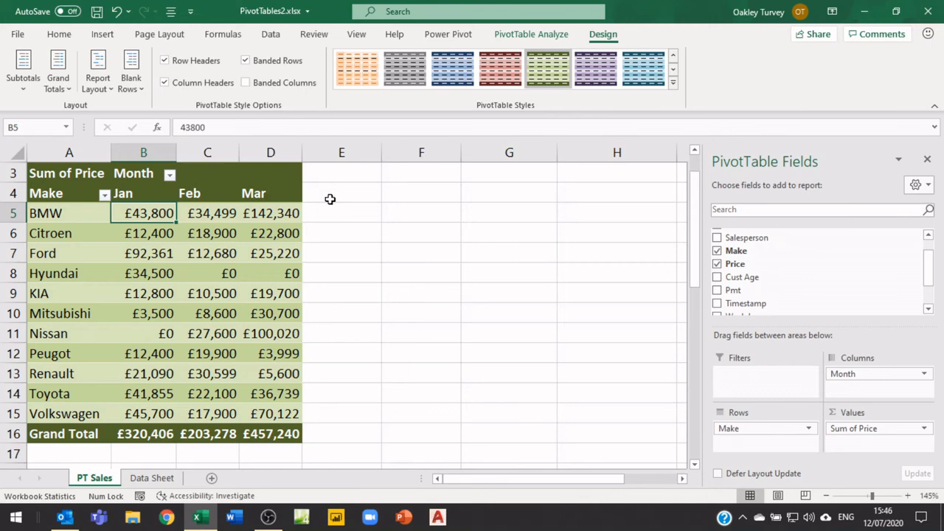
pyautogui.click(58, 85)
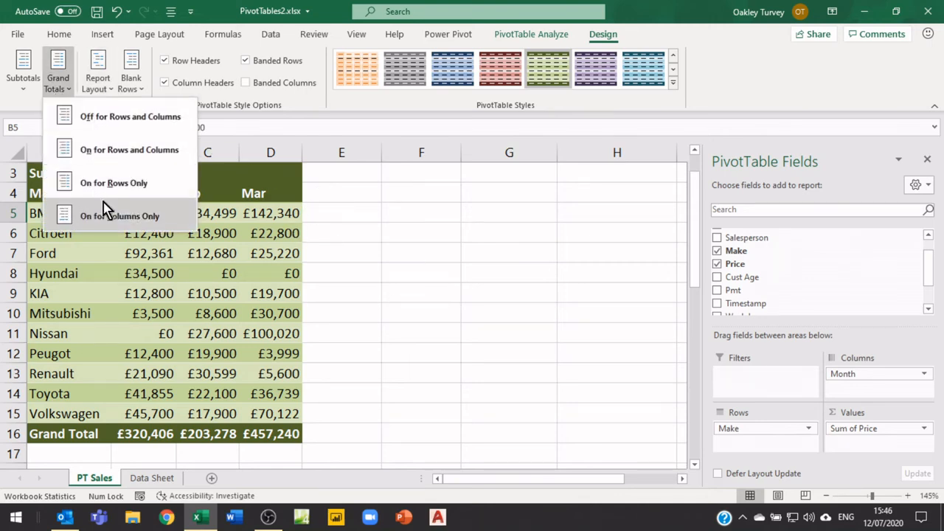
pyautogui.click(103, 149)
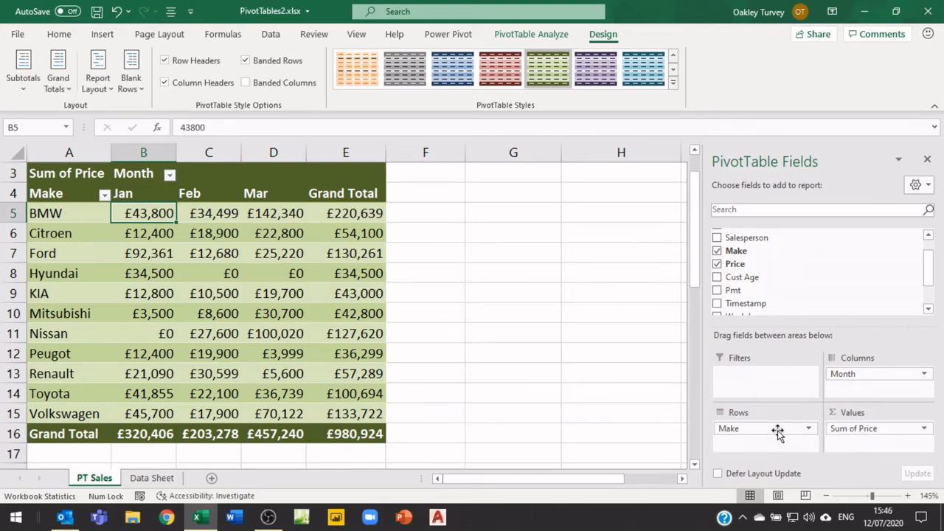
pyautogui.rightClick(147, 213)
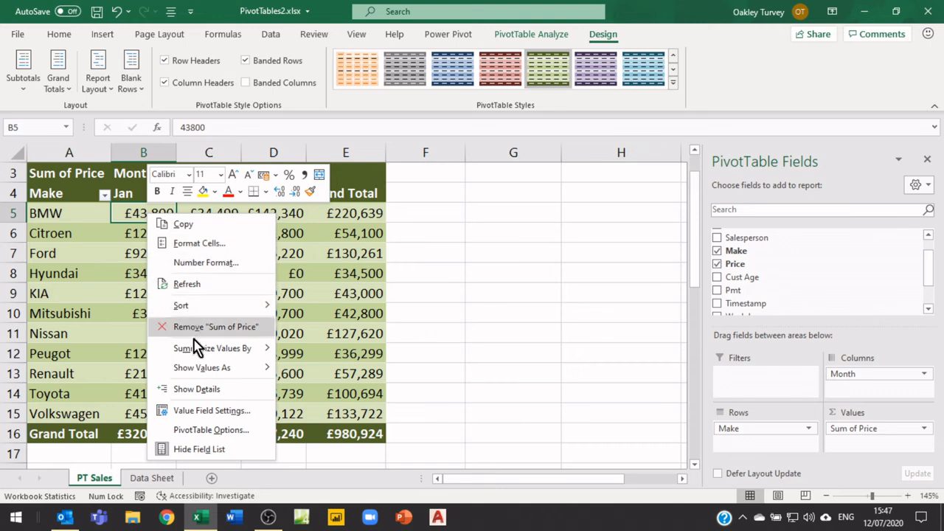
pyautogui.moveTo(195, 344)
pyautogui.moveTo(236, 372)
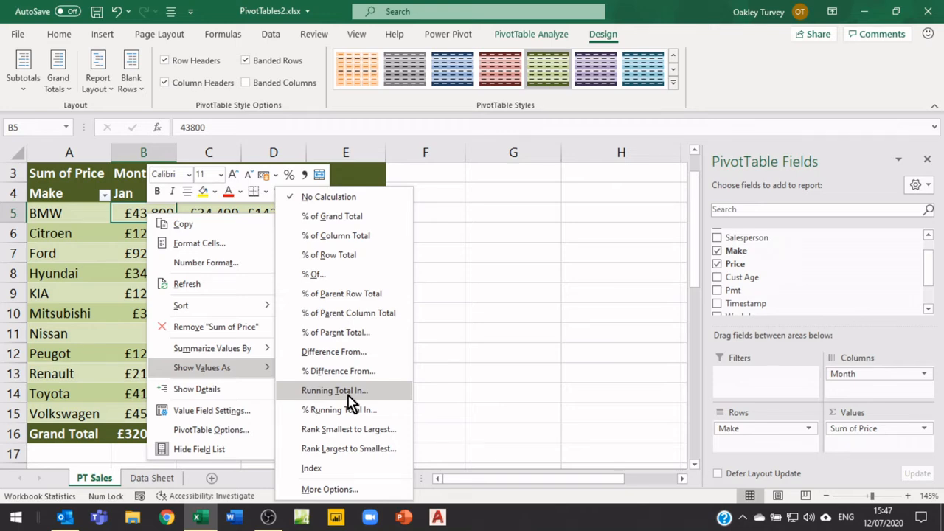
pyautogui.press('Escape')
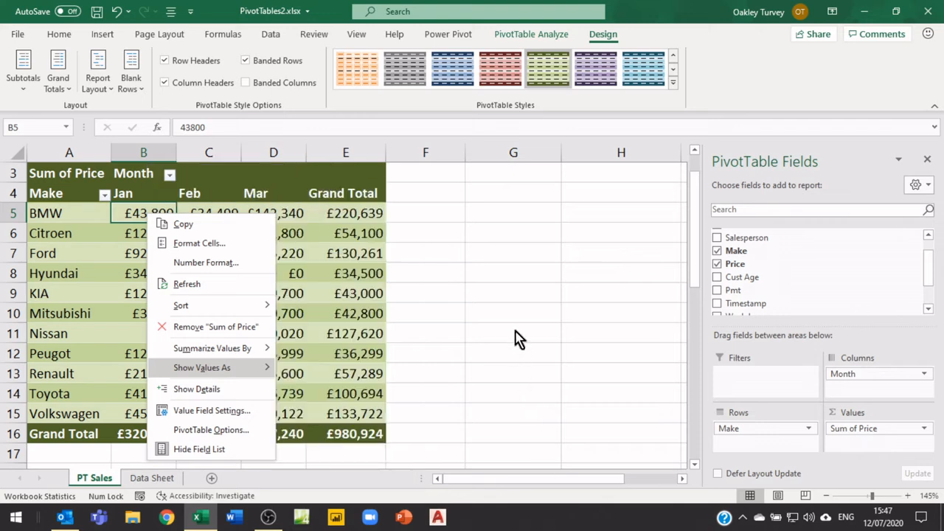
pyautogui.press('Escape')
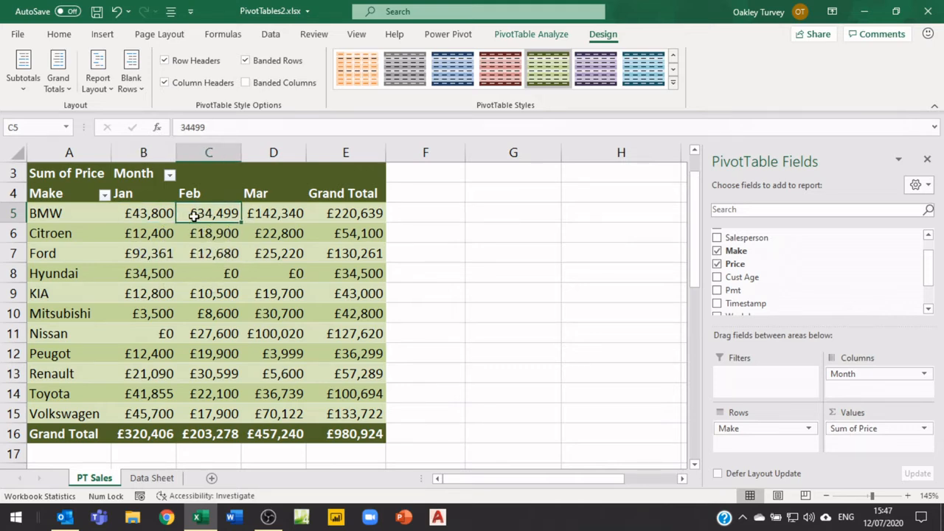
# Step: Examine BMW's Price sums for Jan, Feb and Mar and compare them with its grand total
pyautogui.moveTo(223, 217)
pyautogui.click(121, 213)
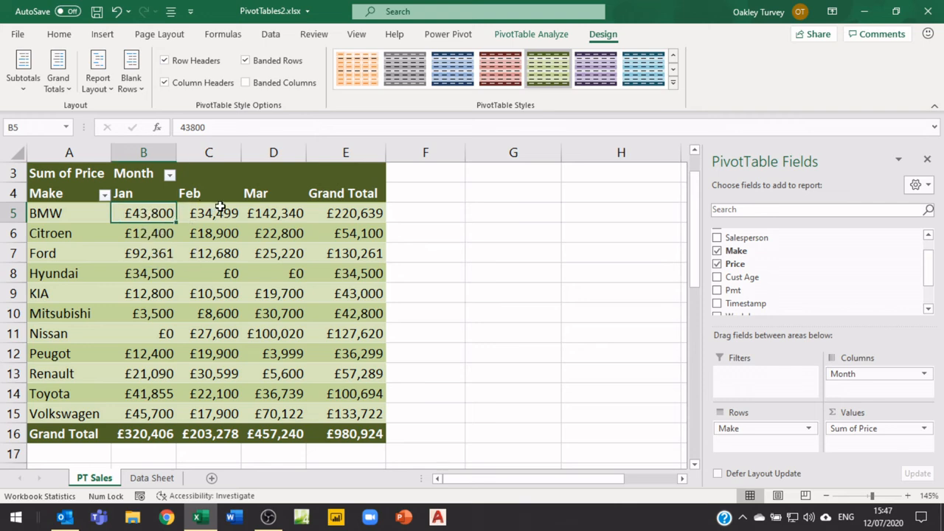
pyautogui.click(219, 211)
pyautogui.moveTo(221, 225)
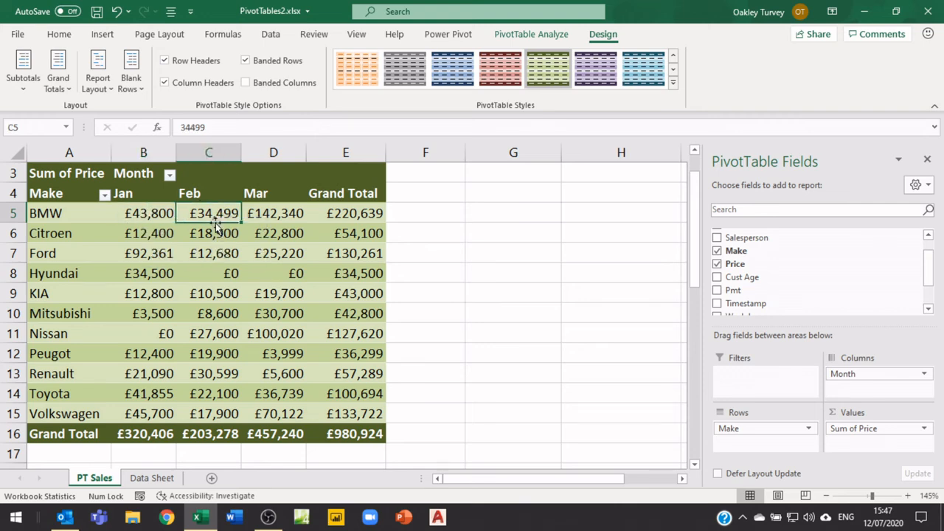
pyautogui.click(282, 213)
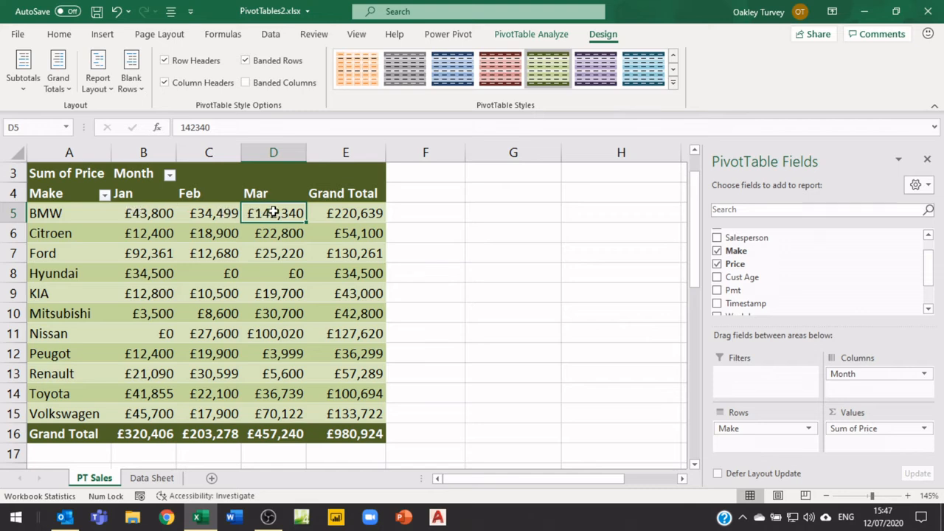
pyautogui.moveTo(280, 214)
pyautogui.click(329, 213)
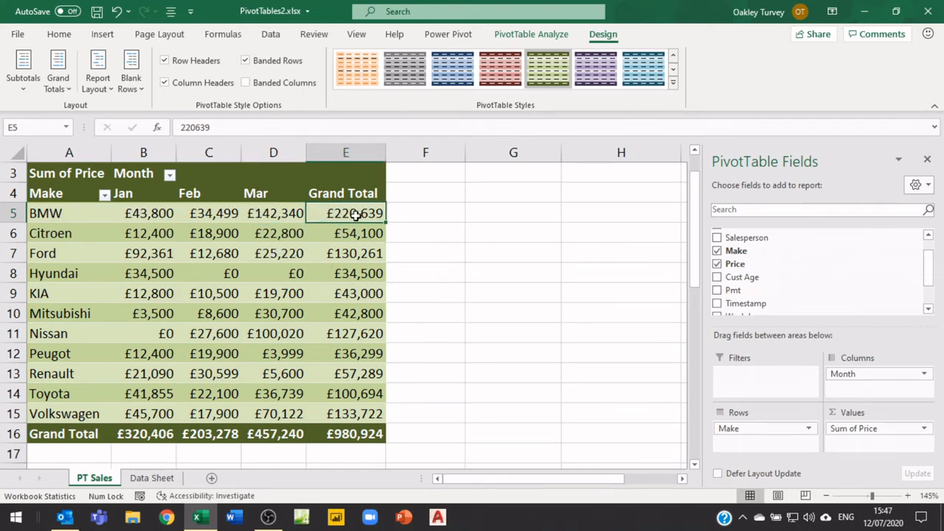
pyautogui.moveTo(354, 213)
pyautogui.moveTo(273, 215)
# Step: Show the Price sums as Running Total In with base field Month and check BMW's cumulative figure for Mar
pyautogui.rightClick(161, 214)
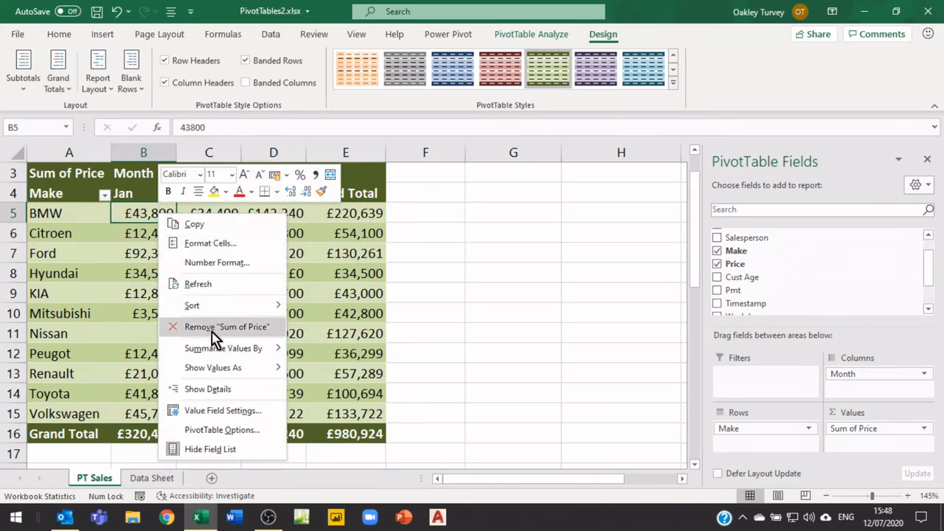
pyautogui.moveTo(223, 376)
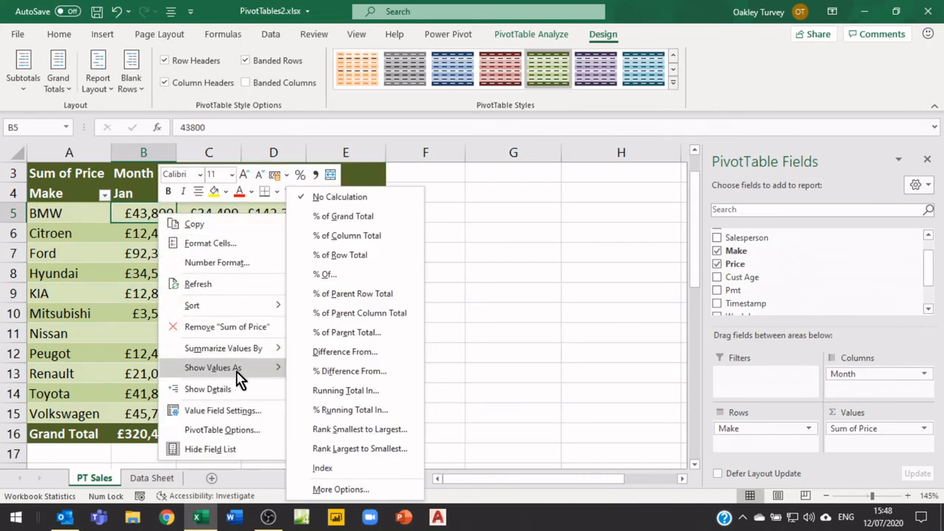
pyautogui.click(346, 391)
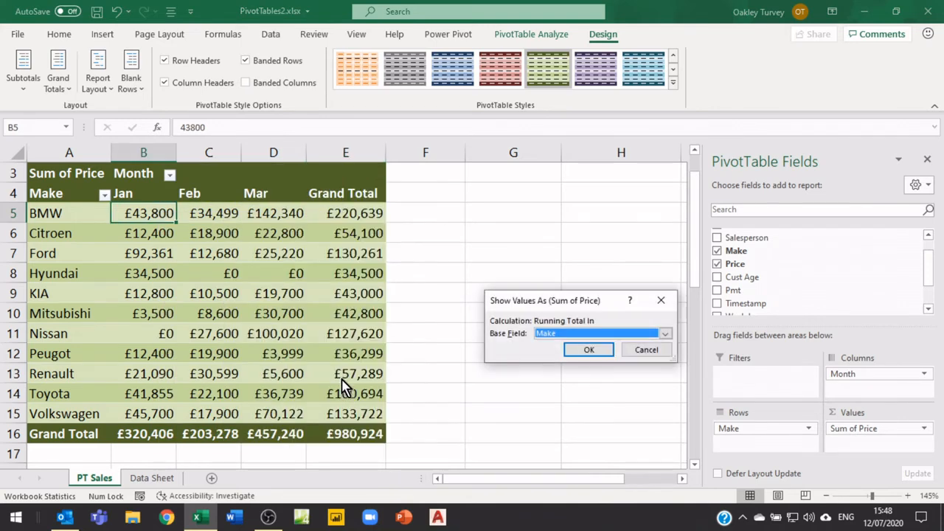
pyautogui.click(665, 333)
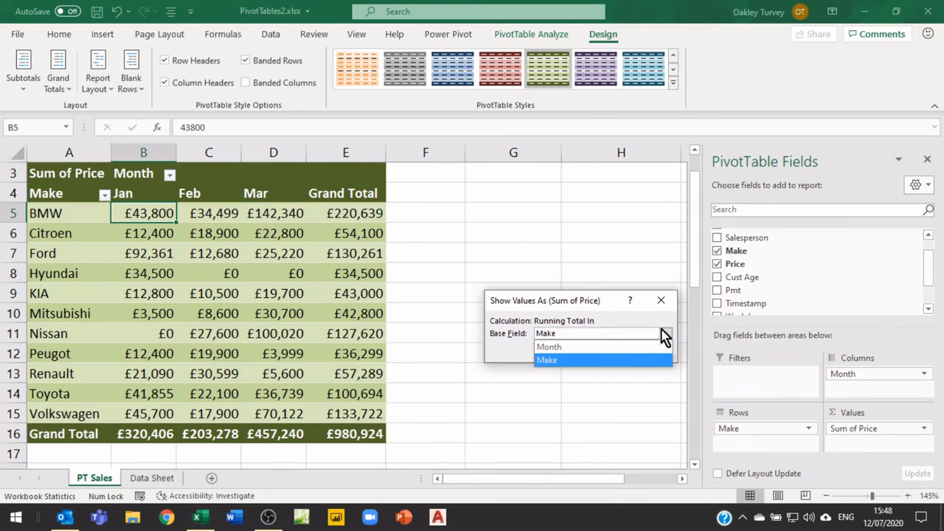
pyautogui.click(553, 349)
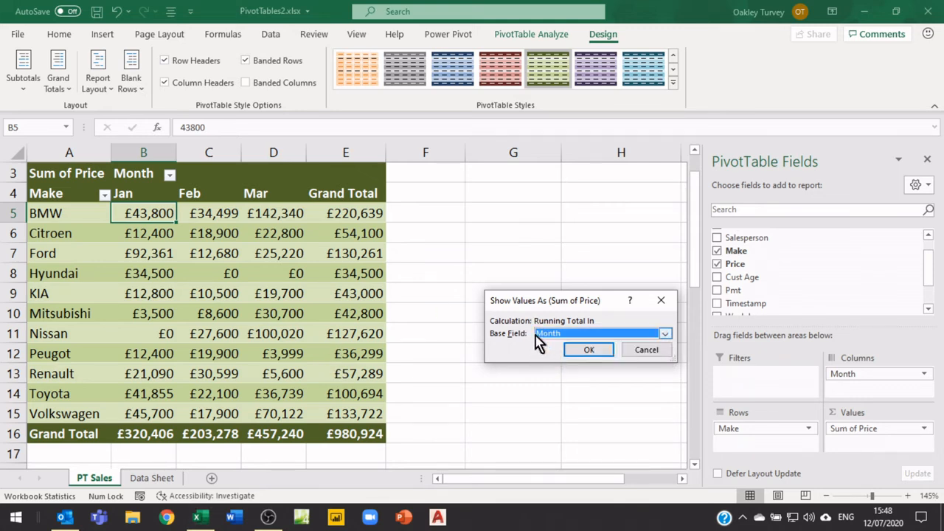
pyautogui.click(593, 353)
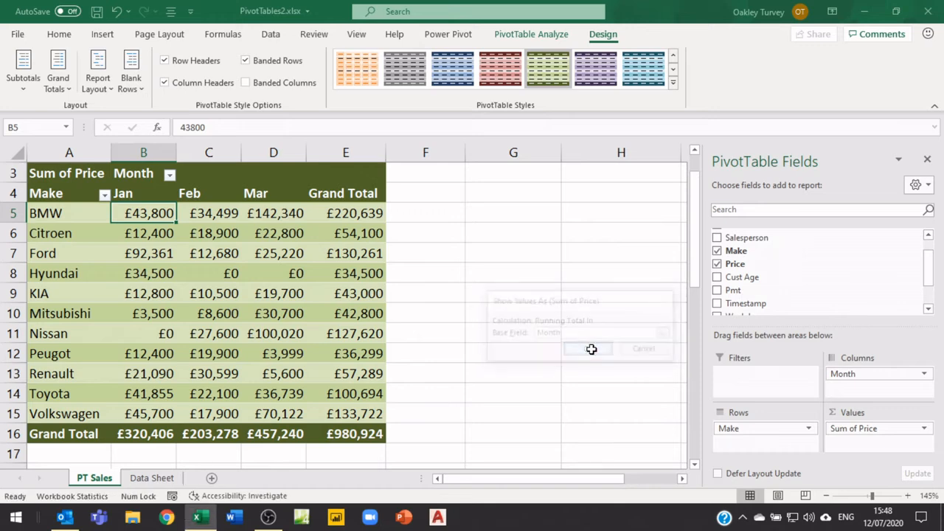
pyautogui.moveTo(143, 213)
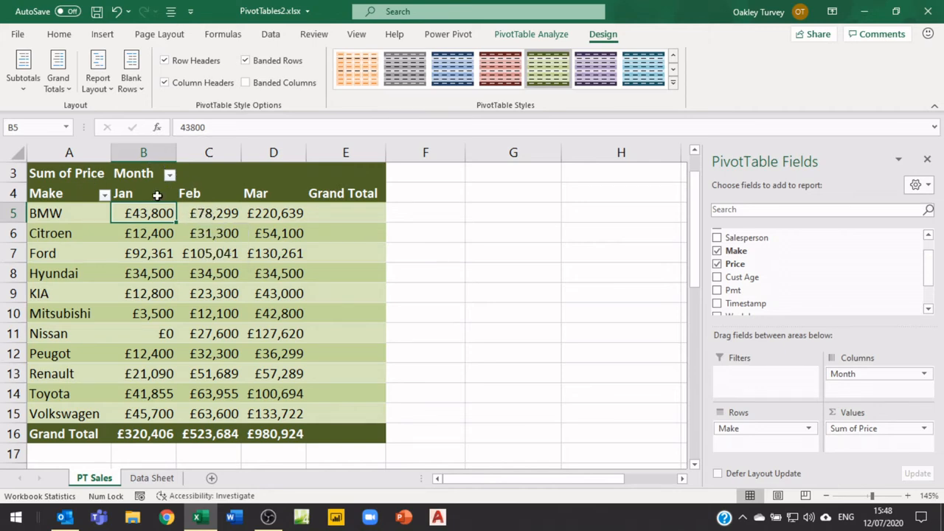
pyautogui.click(270, 218)
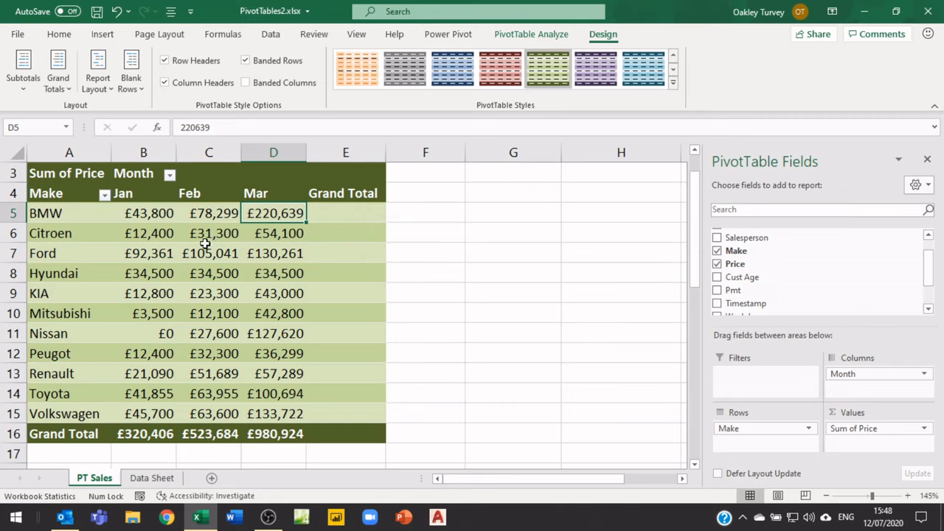
# Step: Turn grand totals on for columns only and examine how the running totals build up across the months
pyautogui.click(61, 77)
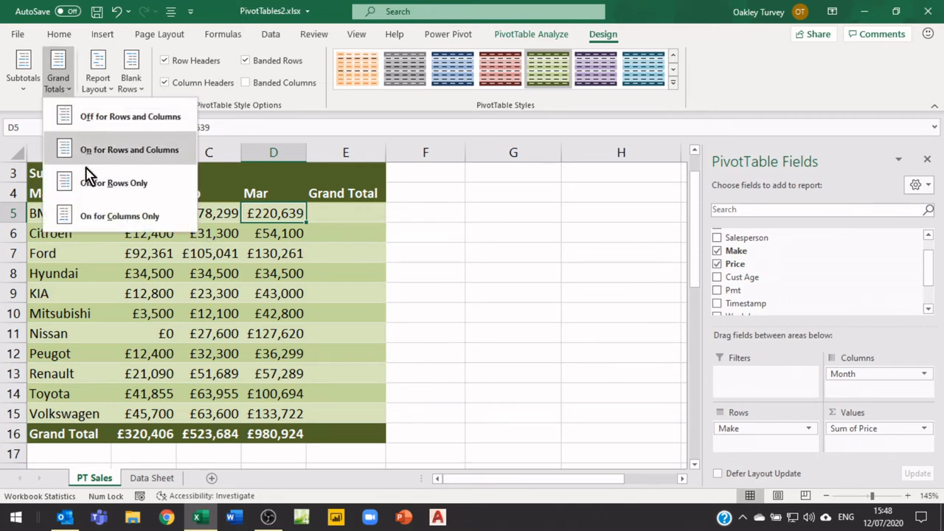
pyautogui.click(97, 216)
pyautogui.moveTo(341, 278); pyautogui.dragTo(327, 172)
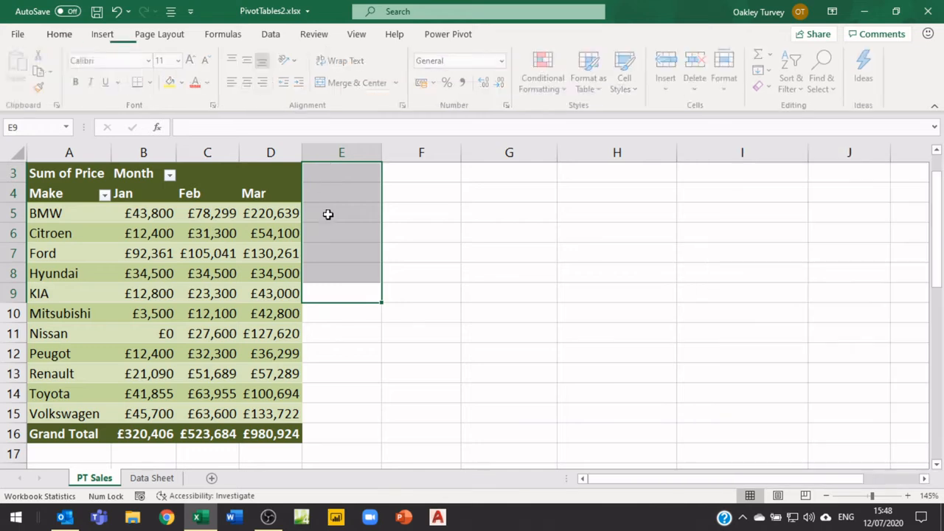
pyautogui.click(354, 332)
pyautogui.click(104, 254)
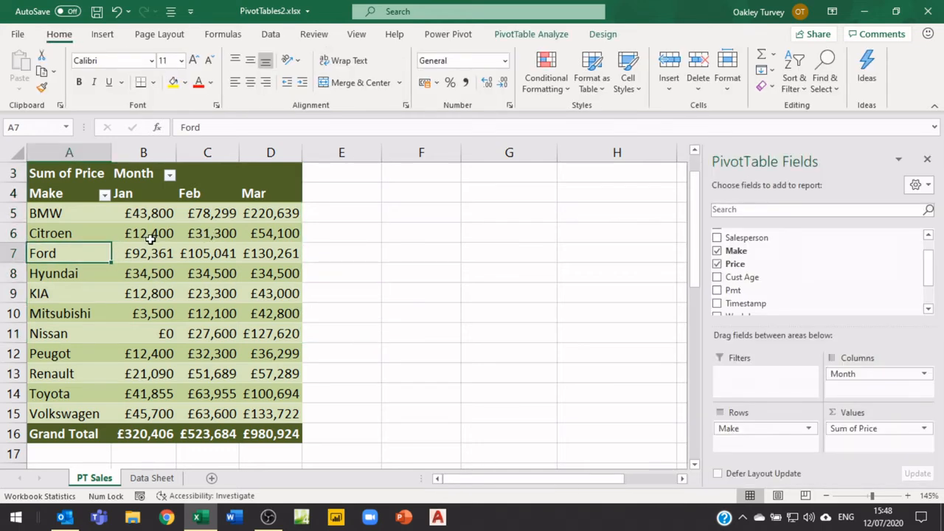
pyautogui.click(149, 235)
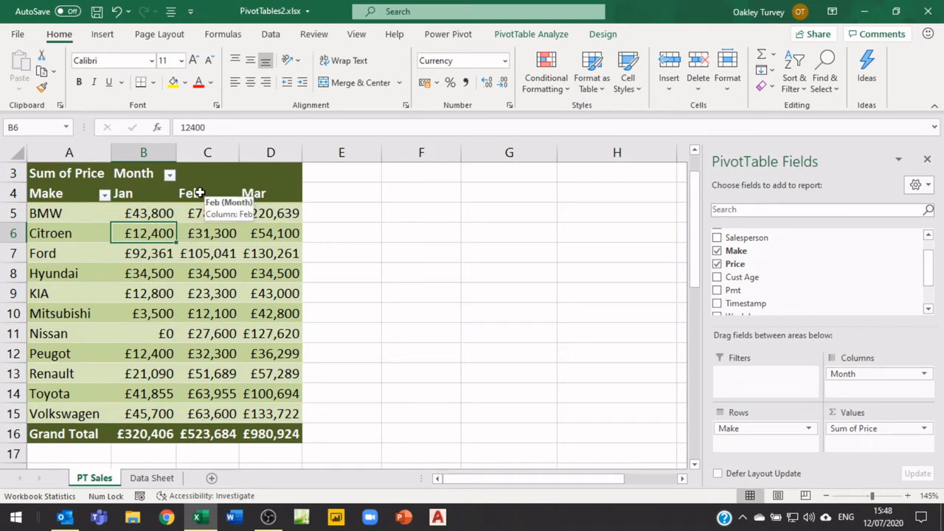
pyautogui.click(371, 178)
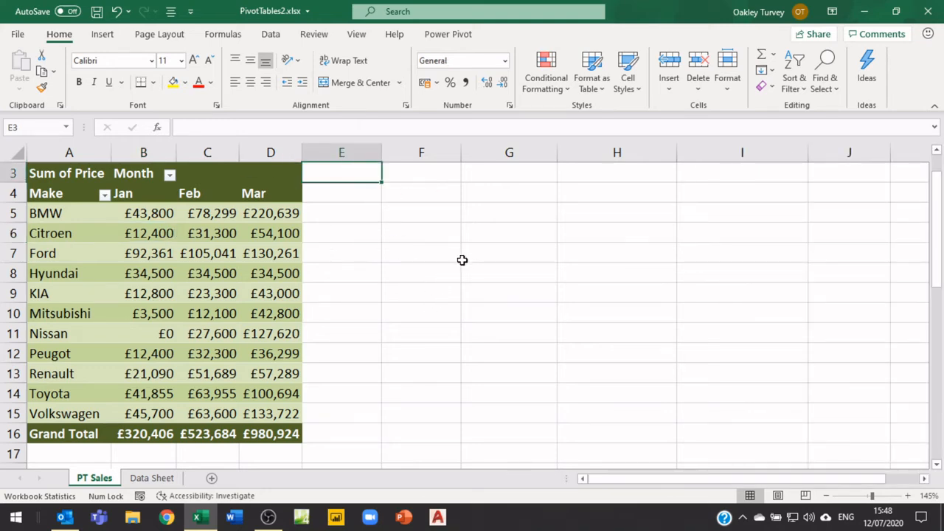
pyautogui.click(276, 217)
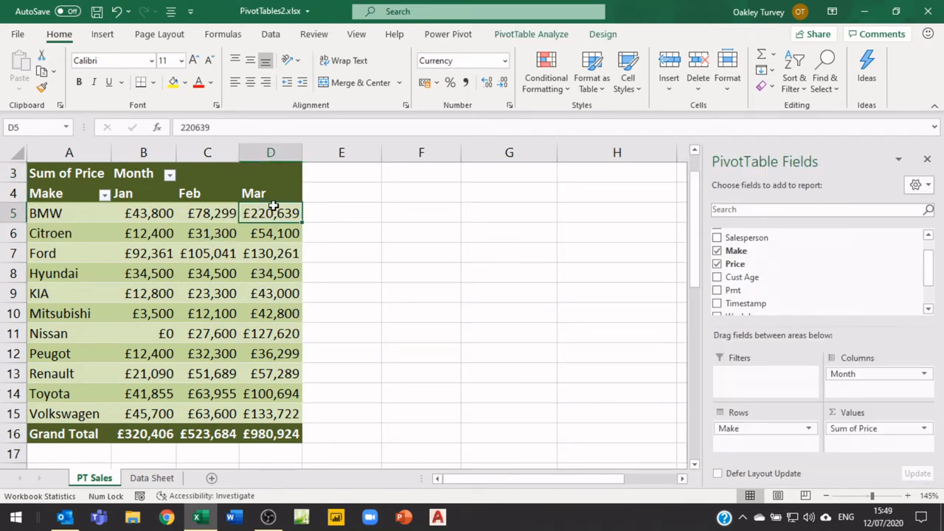
pyautogui.moveTo(288, 241)
pyautogui.moveTo(264, 214)
# Step: Return the running totals to No Calculation and restore grand totals for both rows and columns
pyautogui.rightClick(150, 213)
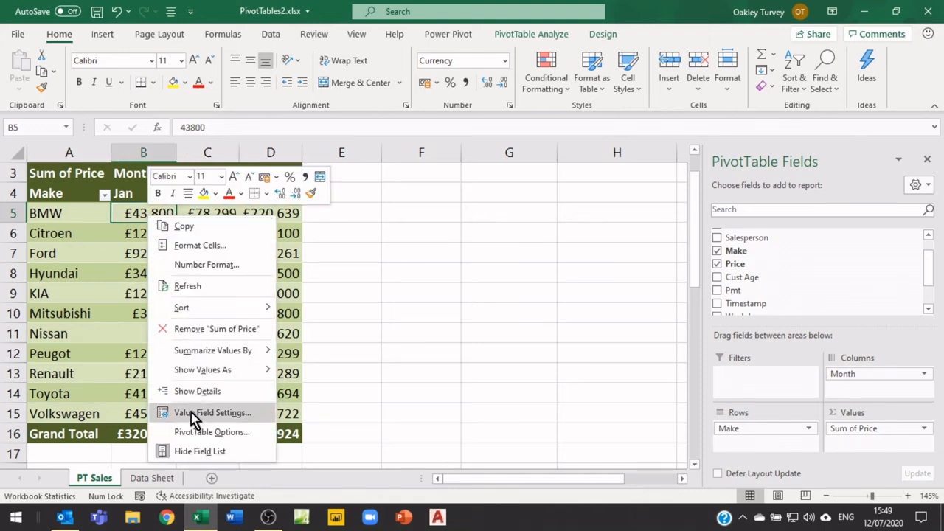
pyautogui.moveTo(214, 374)
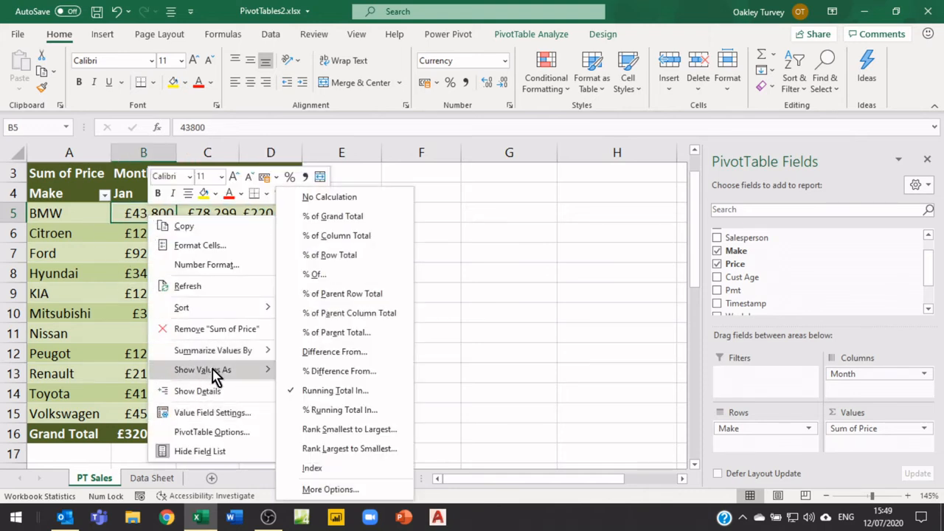
pyautogui.click(313, 196)
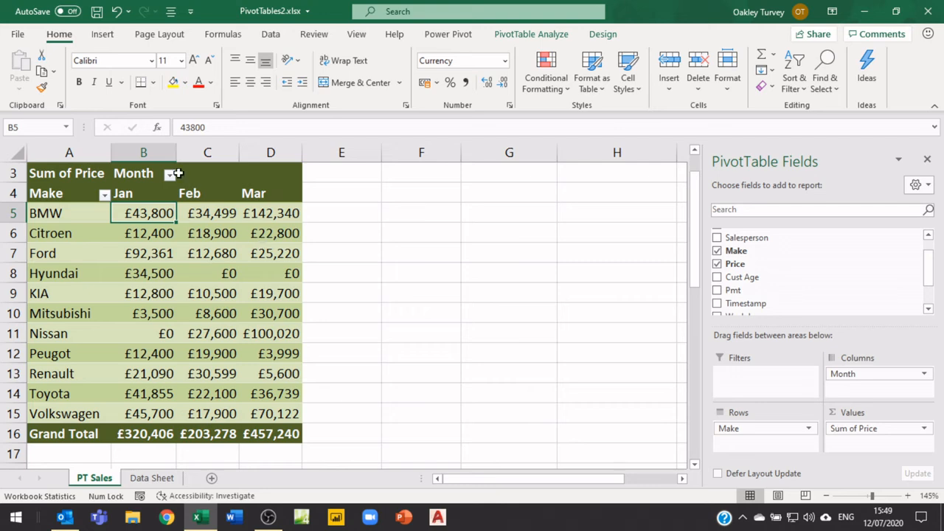
pyautogui.click(603, 34)
pyautogui.click(68, 87)
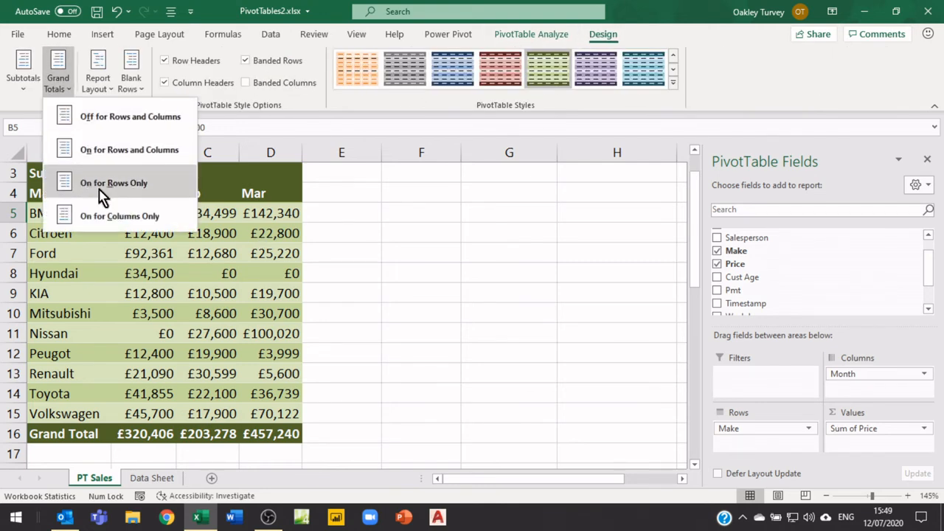
pyautogui.click(154, 180)
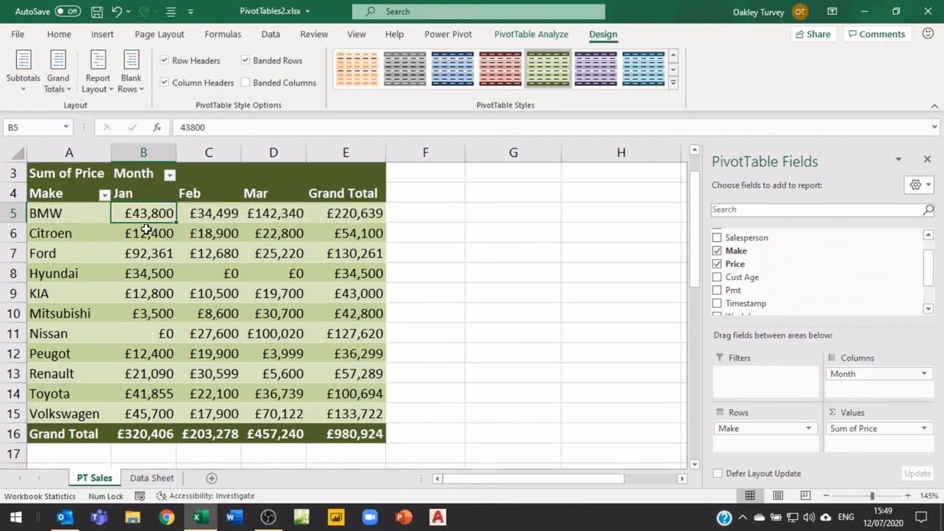
# Step: Show the Price sums as Rank Largest to Smallest with base field Month and check BMW's rank for Mar
pyautogui.rightClick(156, 213)
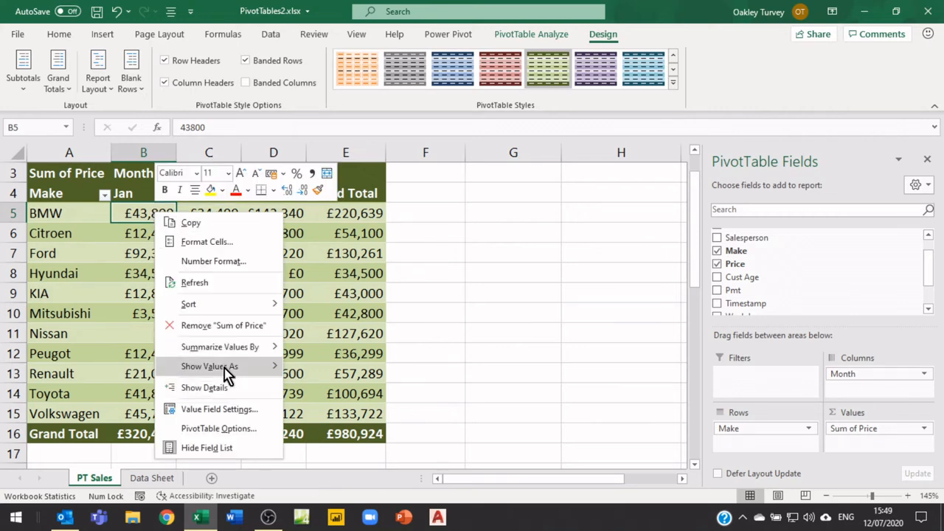
pyautogui.moveTo(226, 374)
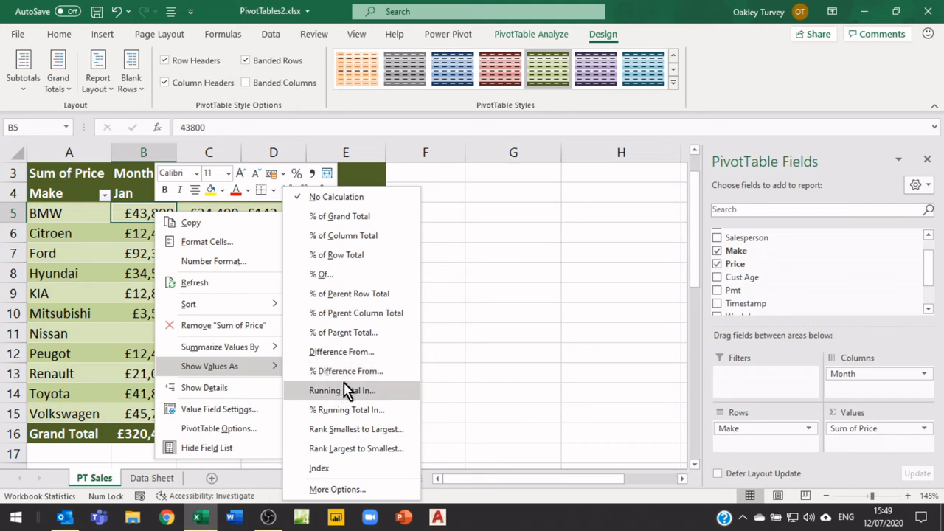
pyautogui.click(344, 452)
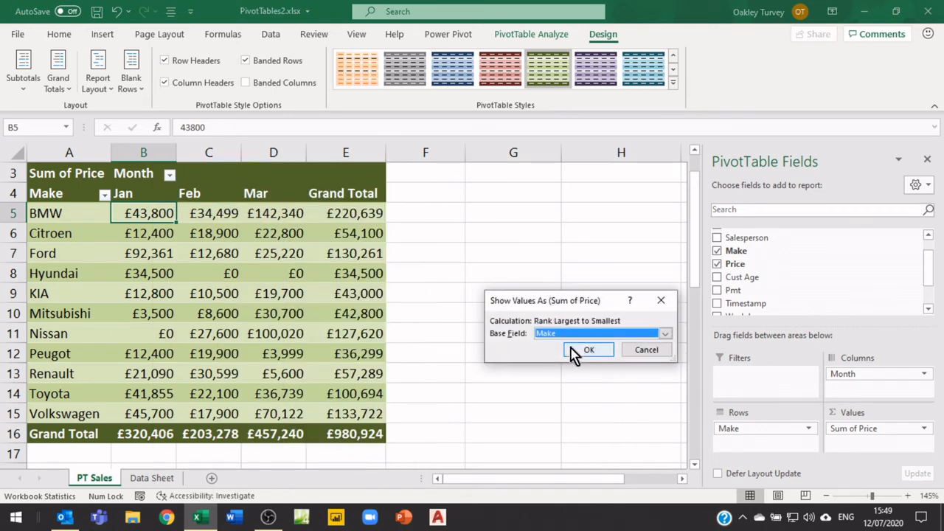
pyautogui.click(666, 334)
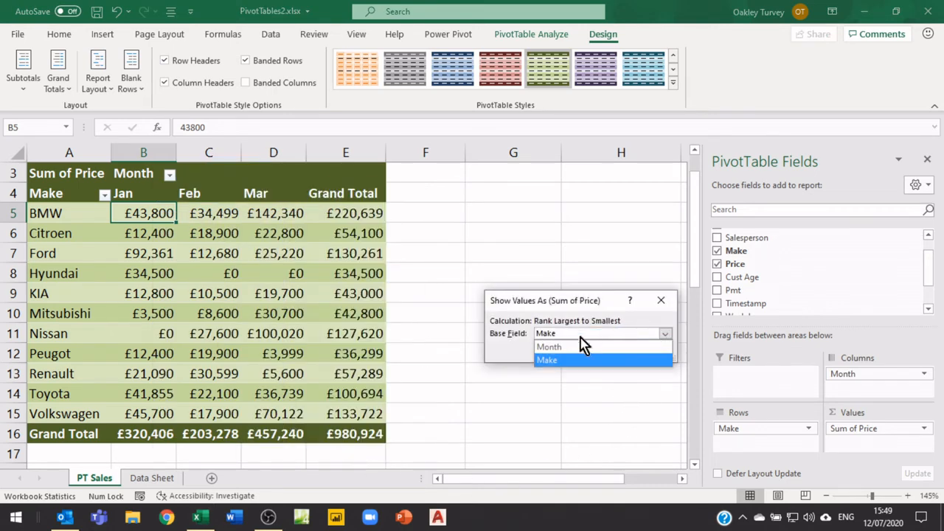
pyautogui.click(550, 348)
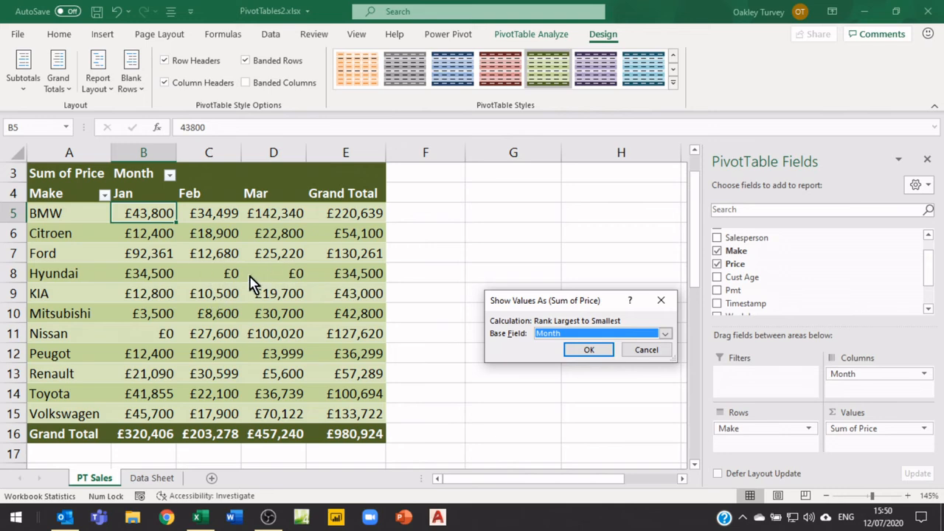
pyautogui.click(583, 353)
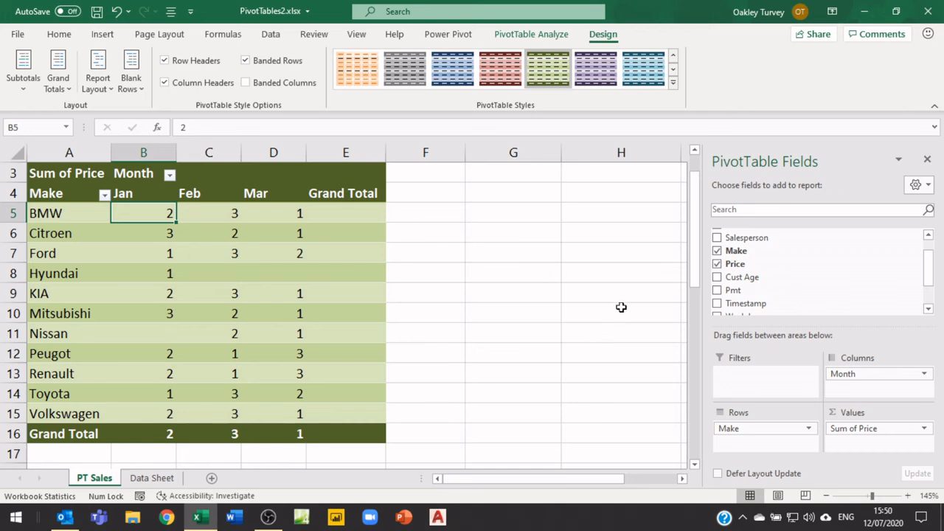
pyautogui.click(277, 212)
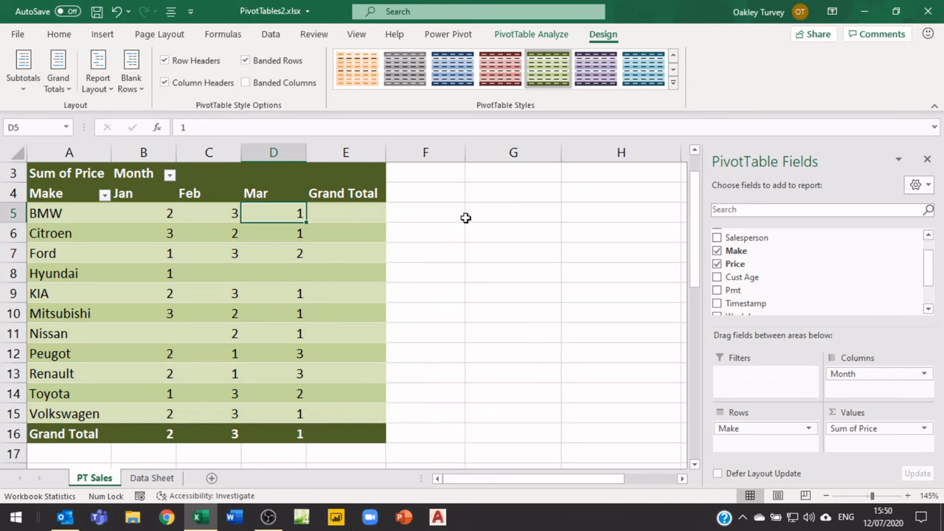
# Step: Undo the ranking of the Price sums and look through the available Show Values As calculations
pyautogui.hotkey('ctrl', 'z')
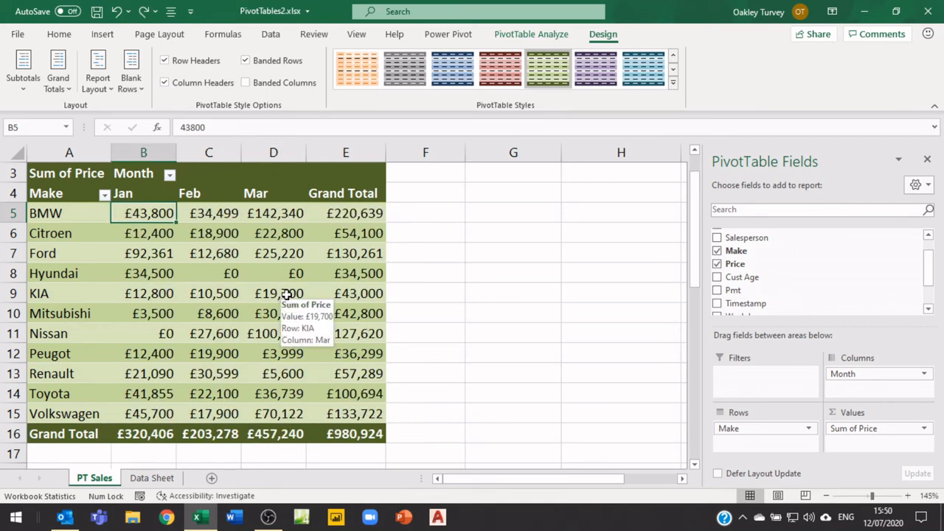
pyautogui.rightClick(153, 213)
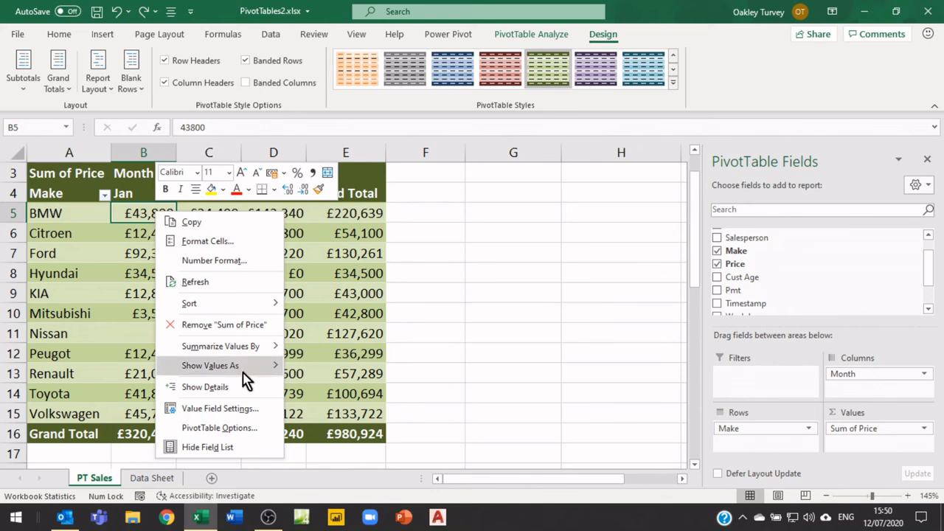
pyautogui.moveTo(240, 375)
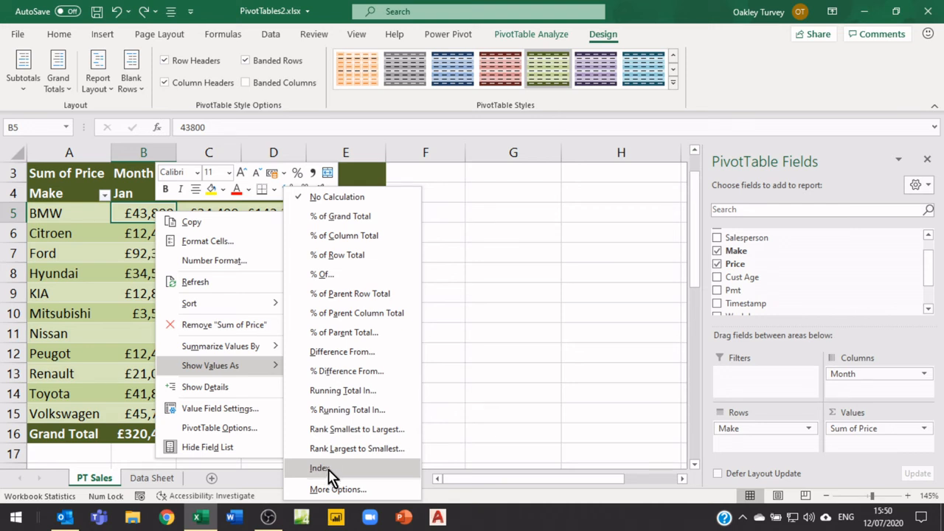
pyautogui.click(510, 422)
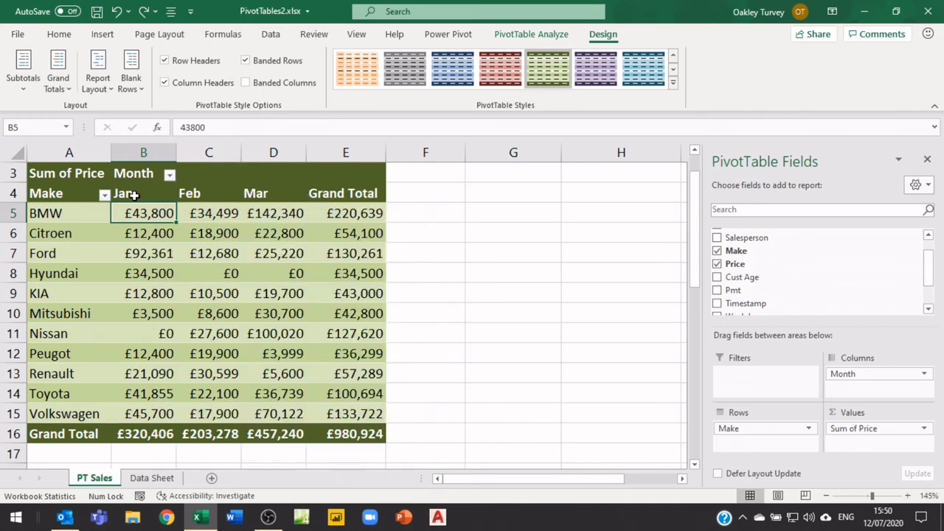
# Step: Compare BMW's Price sums across Jan, Feb and Mar, and its Jan sum with those of the other makes
pyautogui.moveTo(147, 213)
pyautogui.click(215, 214)
pyautogui.click(281, 212)
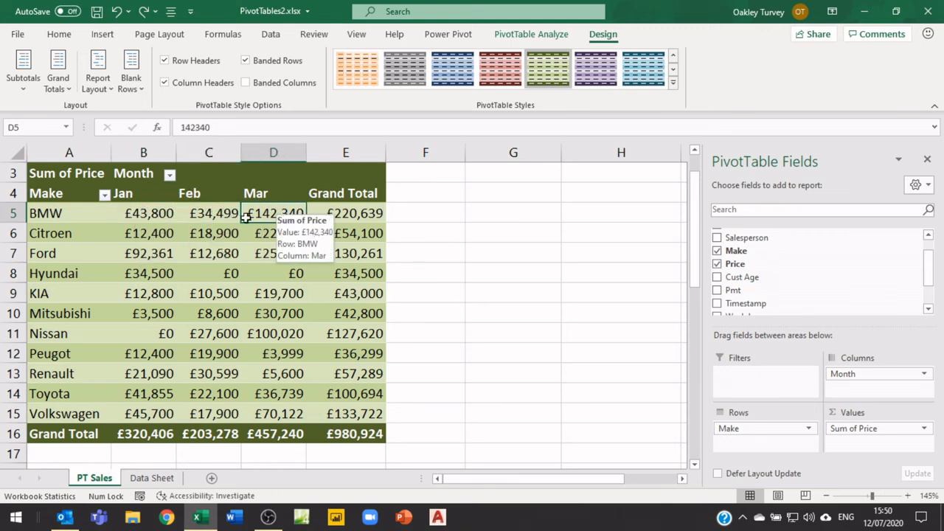
pyautogui.moveTo(156, 224)
pyautogui.moveTo(150, 218); pyautogui.dragTo(131, 416)
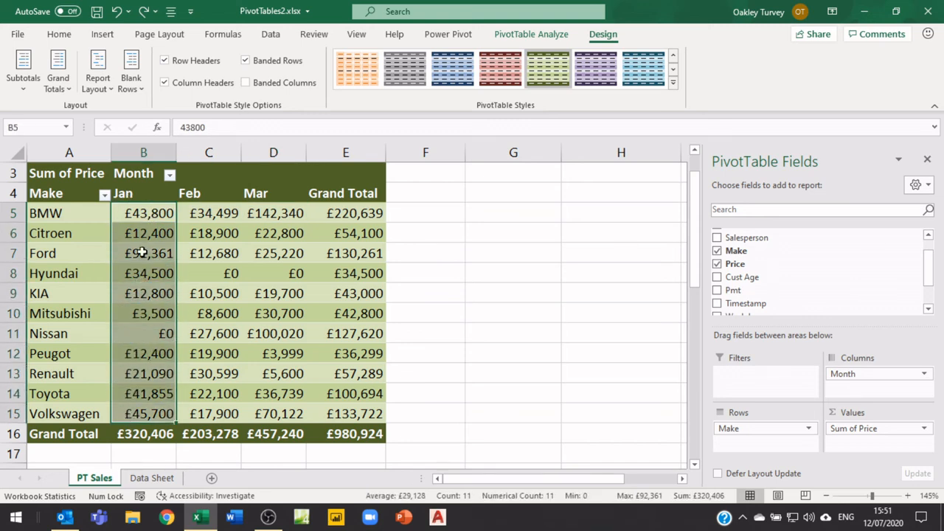
pyautogui.click(153, 213)
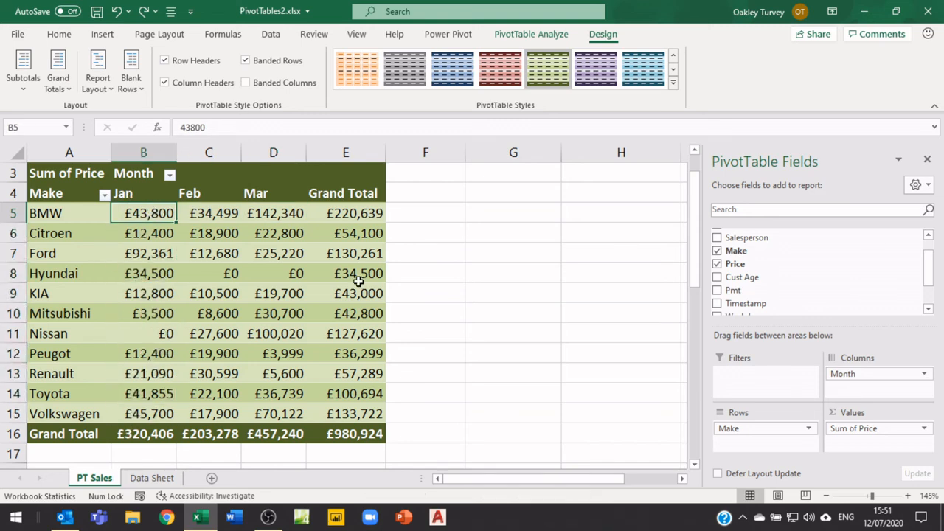
# Step: Compare BMW's Mar Price sum with Nissan's, and Nissan's Mar sum with its own Jan and Feb sums
pyautogui.moveTo(367, 281)
pyautogui.click(267, 214)
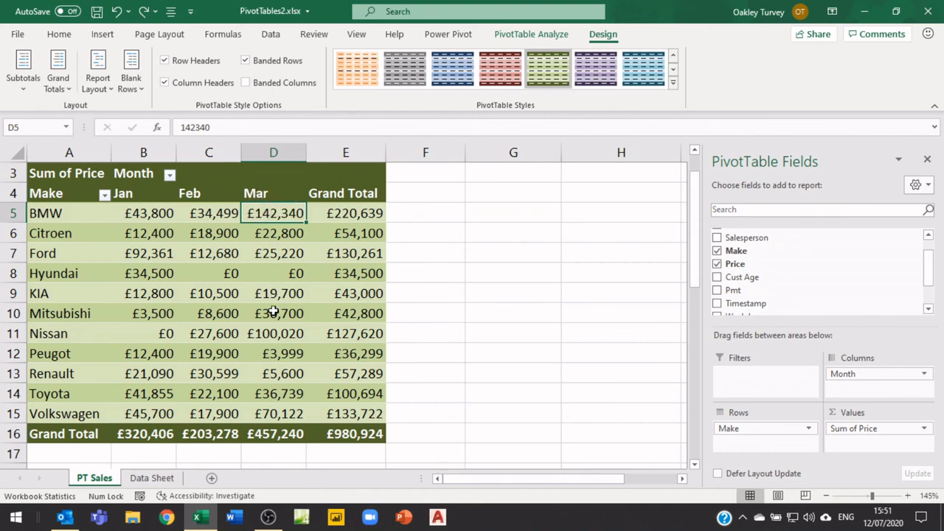
pyautogui.click(272, 337)
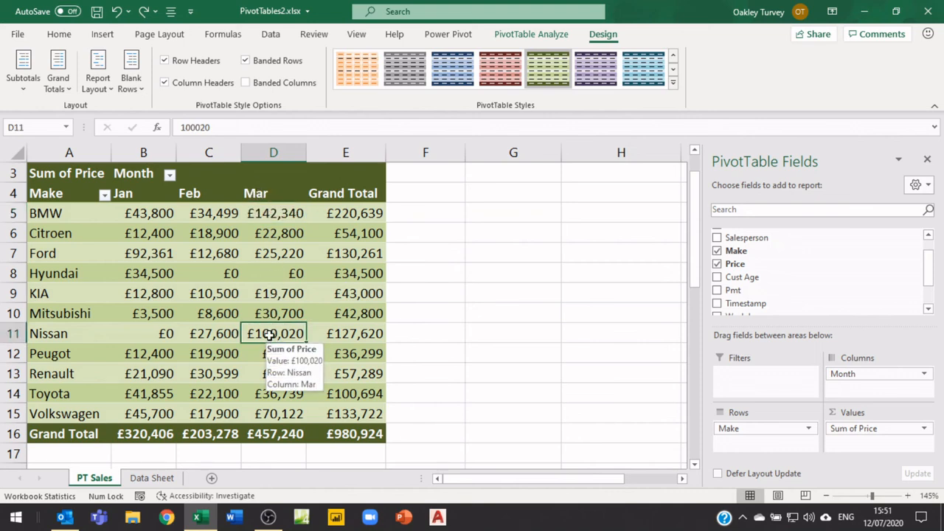
pyautogui.click(219, 333)
pyautogui.moveTo(170, 334); pyautogui.dragTo(200, 333)
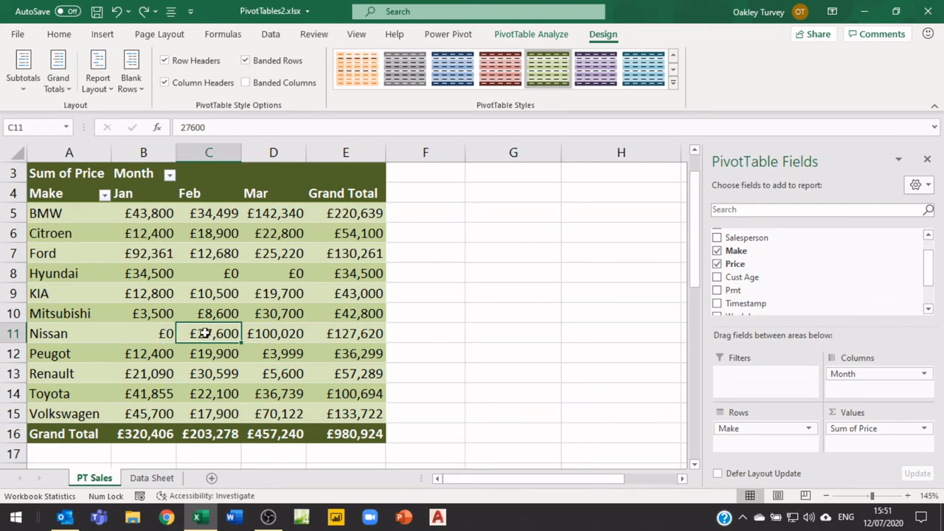
pyautogui.click(278, 333)
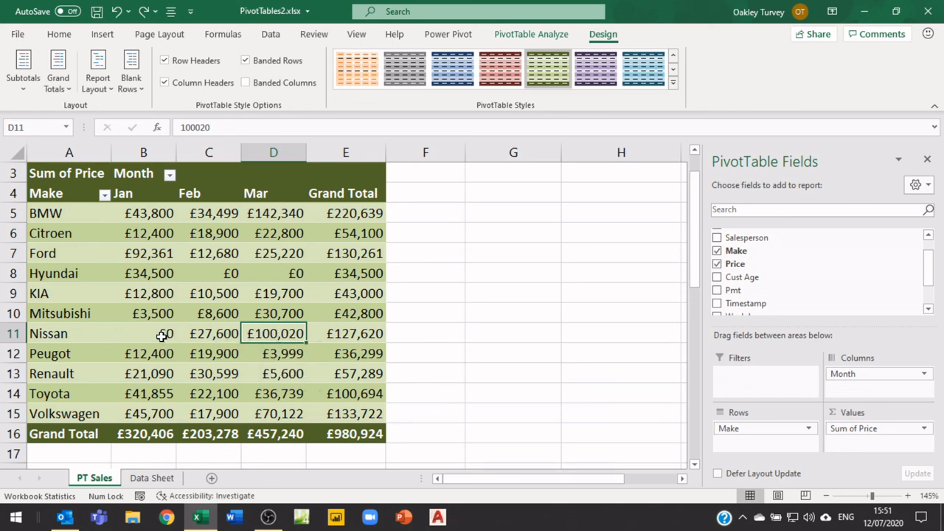
pyautogui.moveTo(162, 337); pyautogui.dragTo(208, 333)
pyautogui.click(292, 336)
pyautogui.moveTo(292, 336)
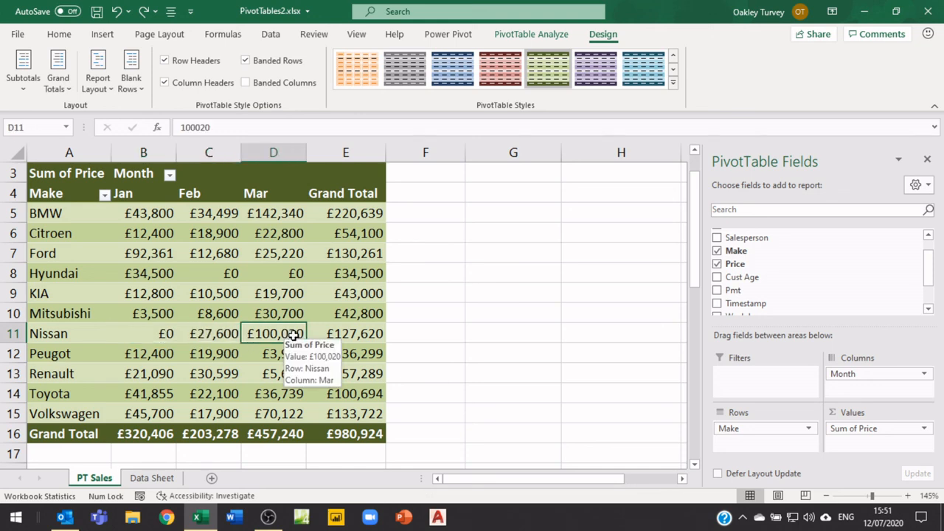
# Step: Show the Price sums as Index and examine the index values for BMW and Nissan in Mar and Hyundai in Jan
pyautogui.rightClick(141, 217)
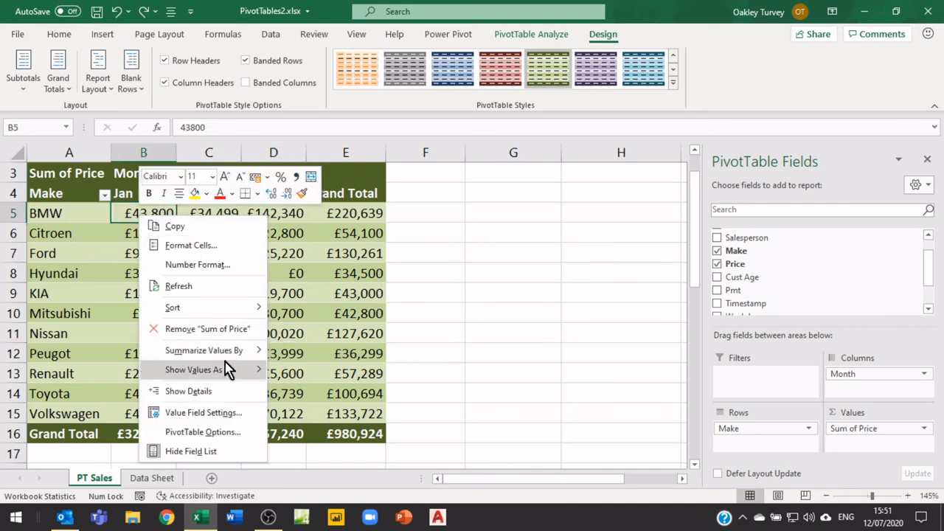
pyautogui.moveTo(221, 371)
pyautogui.click(303, 469)
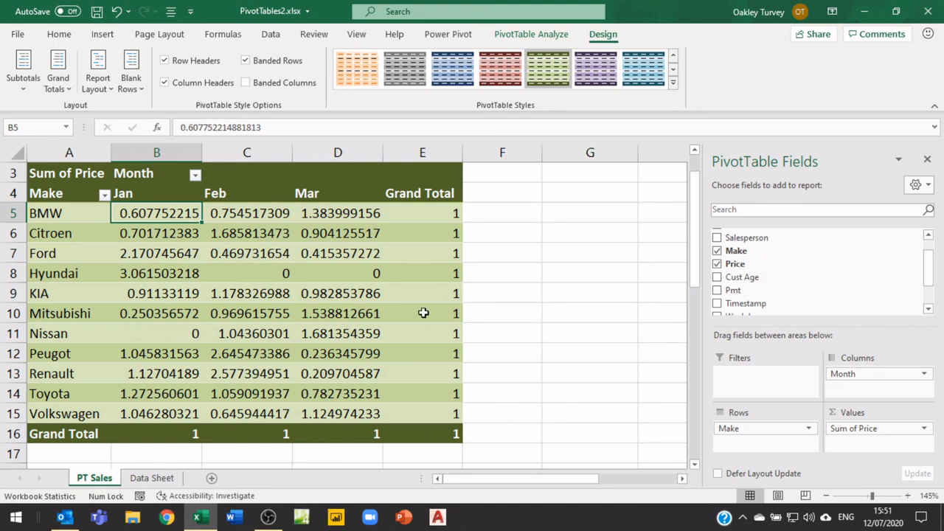
pyautogui.moveTo(325, 343)
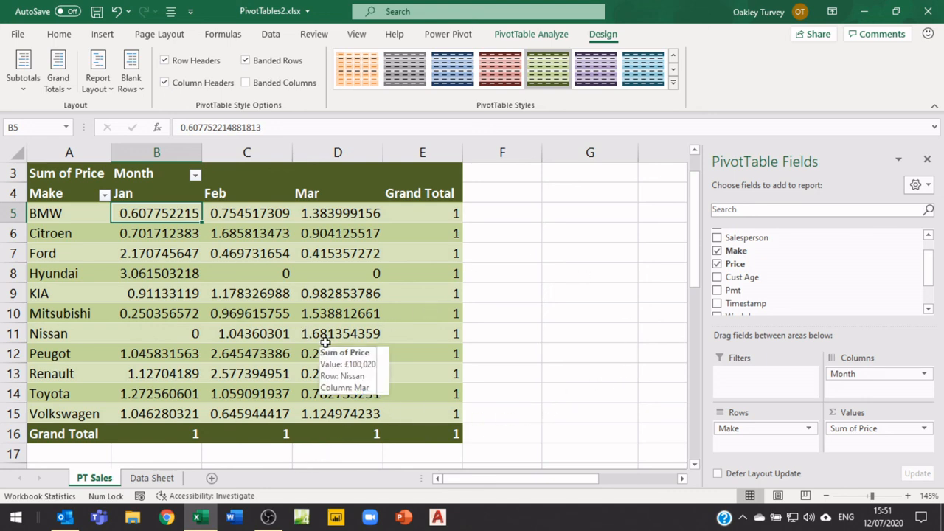
pyautogui.click(317, 214)
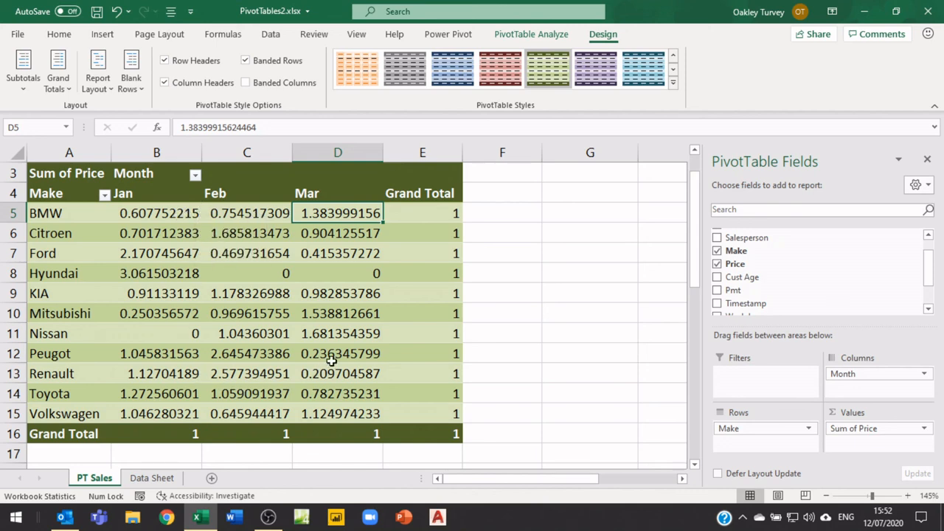
pyautogui.click(334, 334)
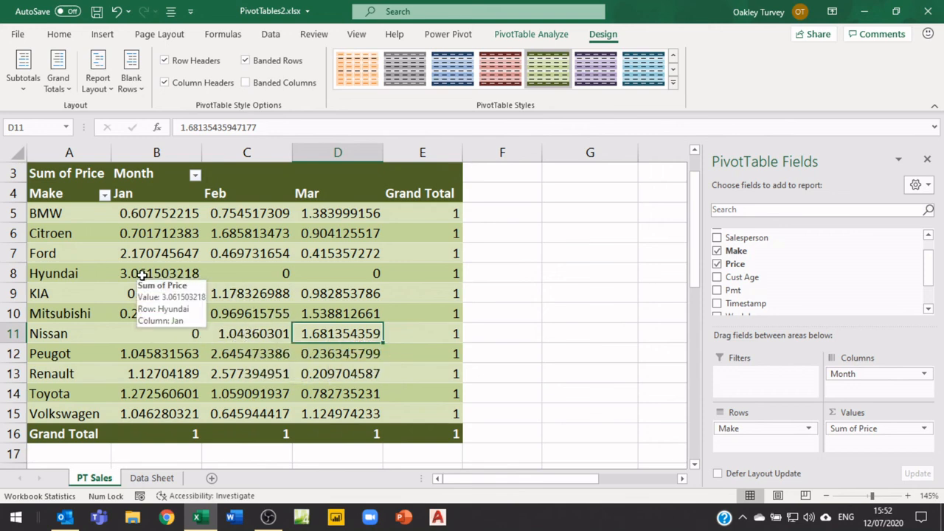
pyautogui.click(142, 274)
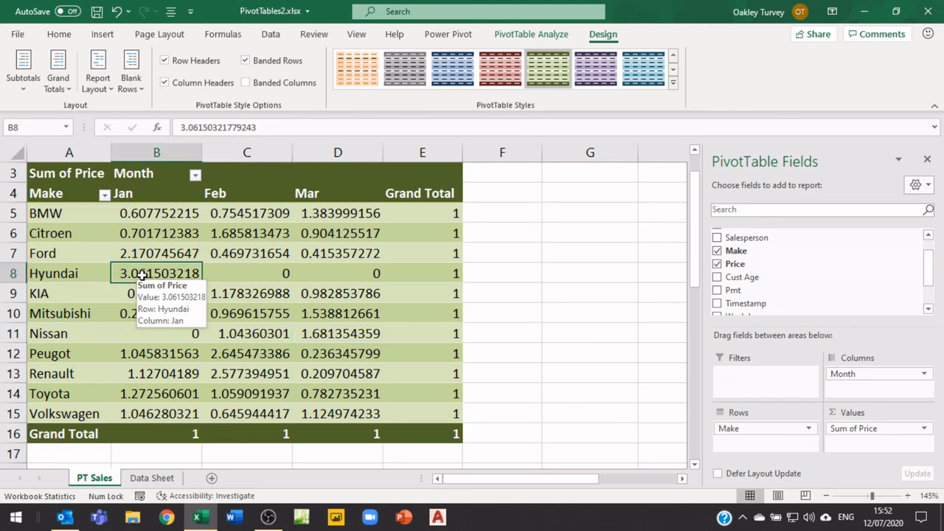